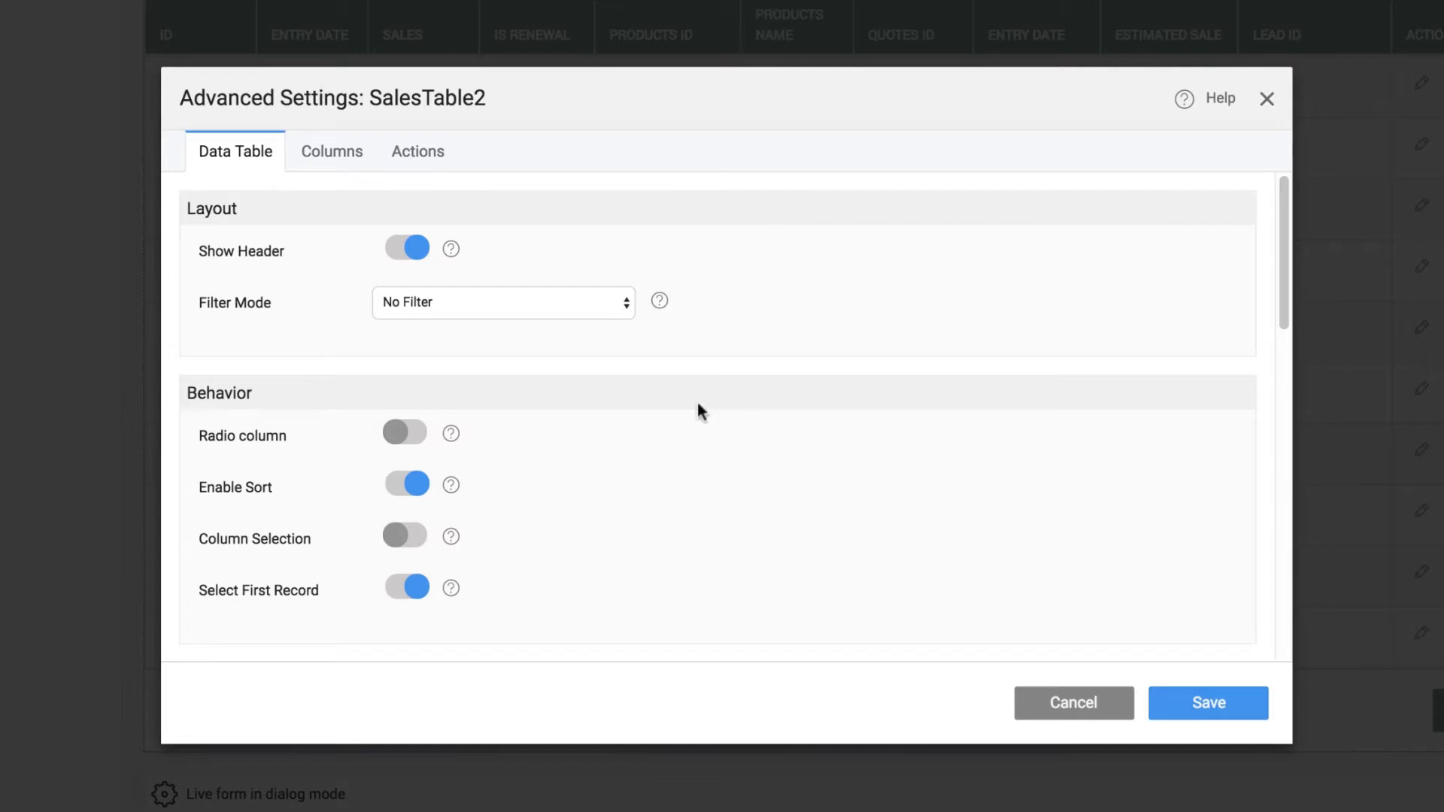
# Deselect all columns of the SalesTable2 data table for both desktop and mobile views
pyautogui.click(355, 153)
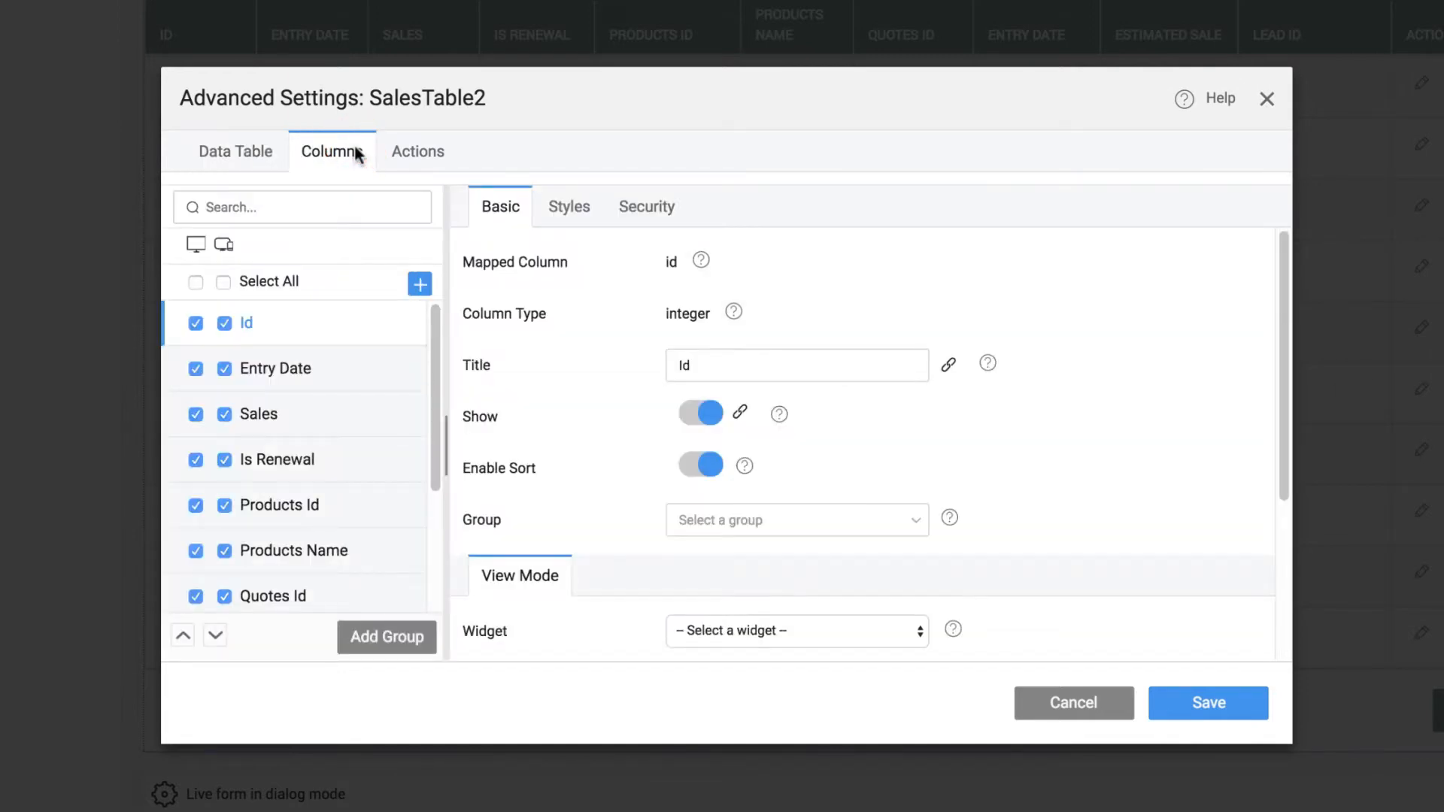
pyautogui.click(224, 282)
pyautogui.click(196, 282)
pyautogui.click(223, 282)
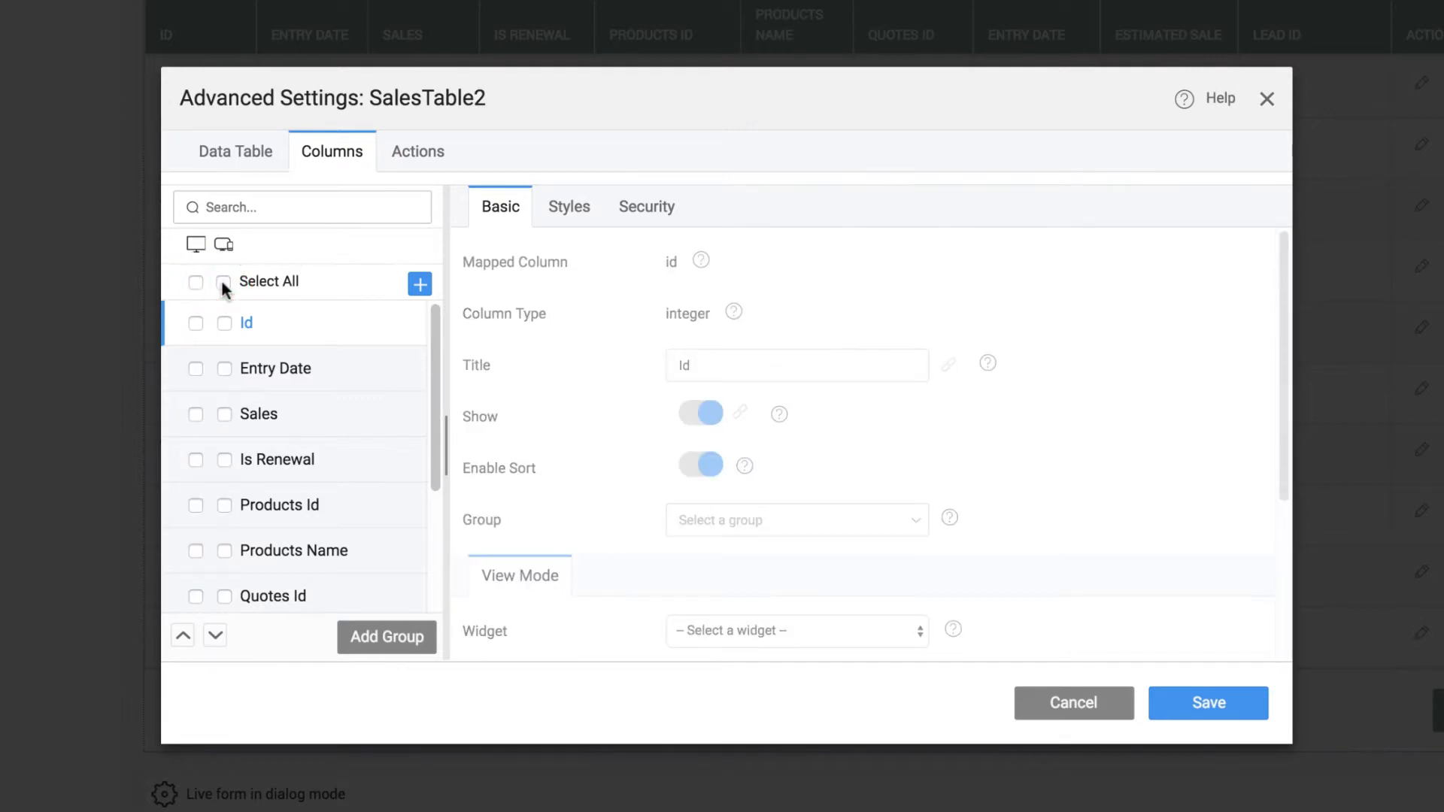
# Show Entry Date, Sales and Products Name on desktop and mobile, Is Renewal on desktop only, and save the table settings
pyautogui.click(224, 368)
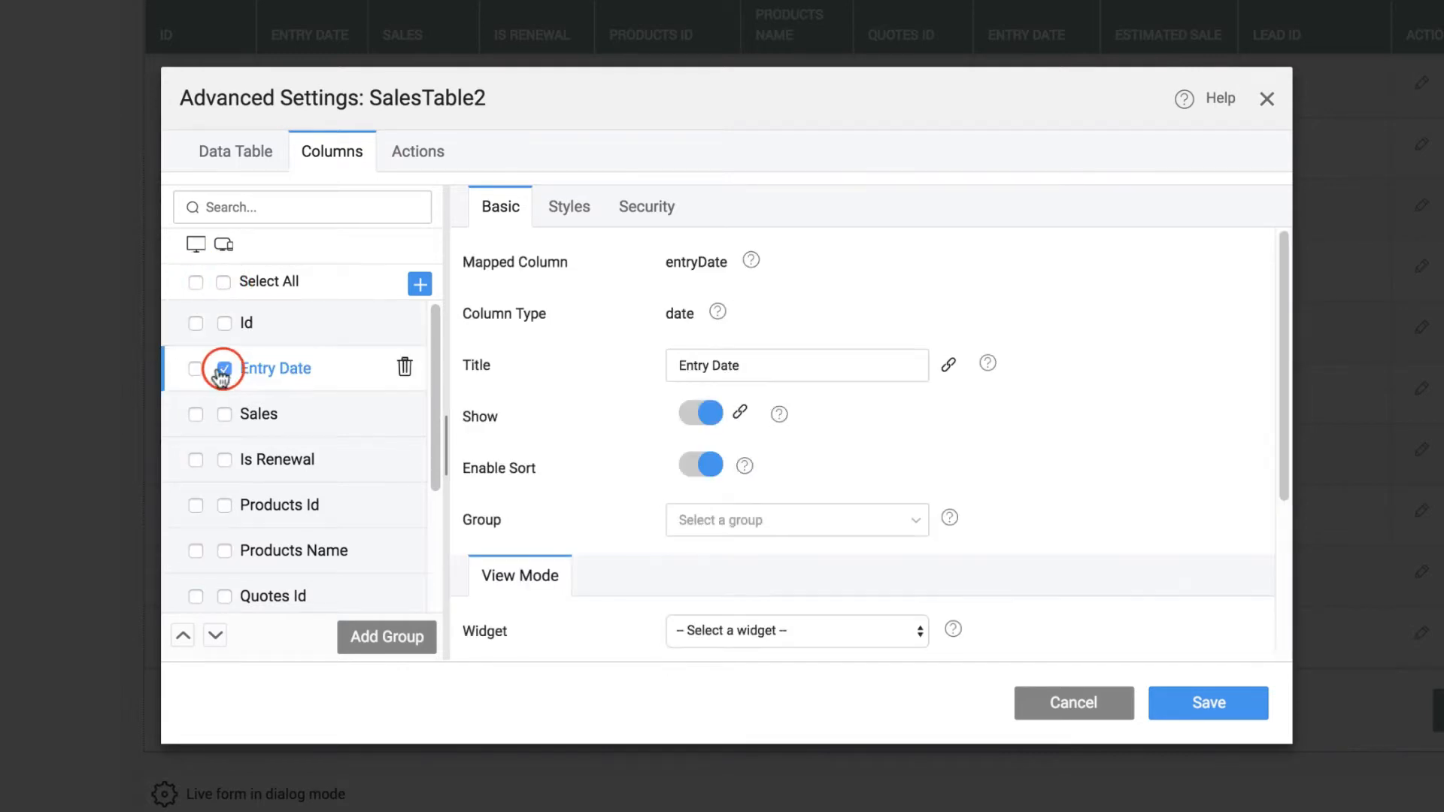
pyautogui.click(197, 369)
pyautogui.click(197, 415)
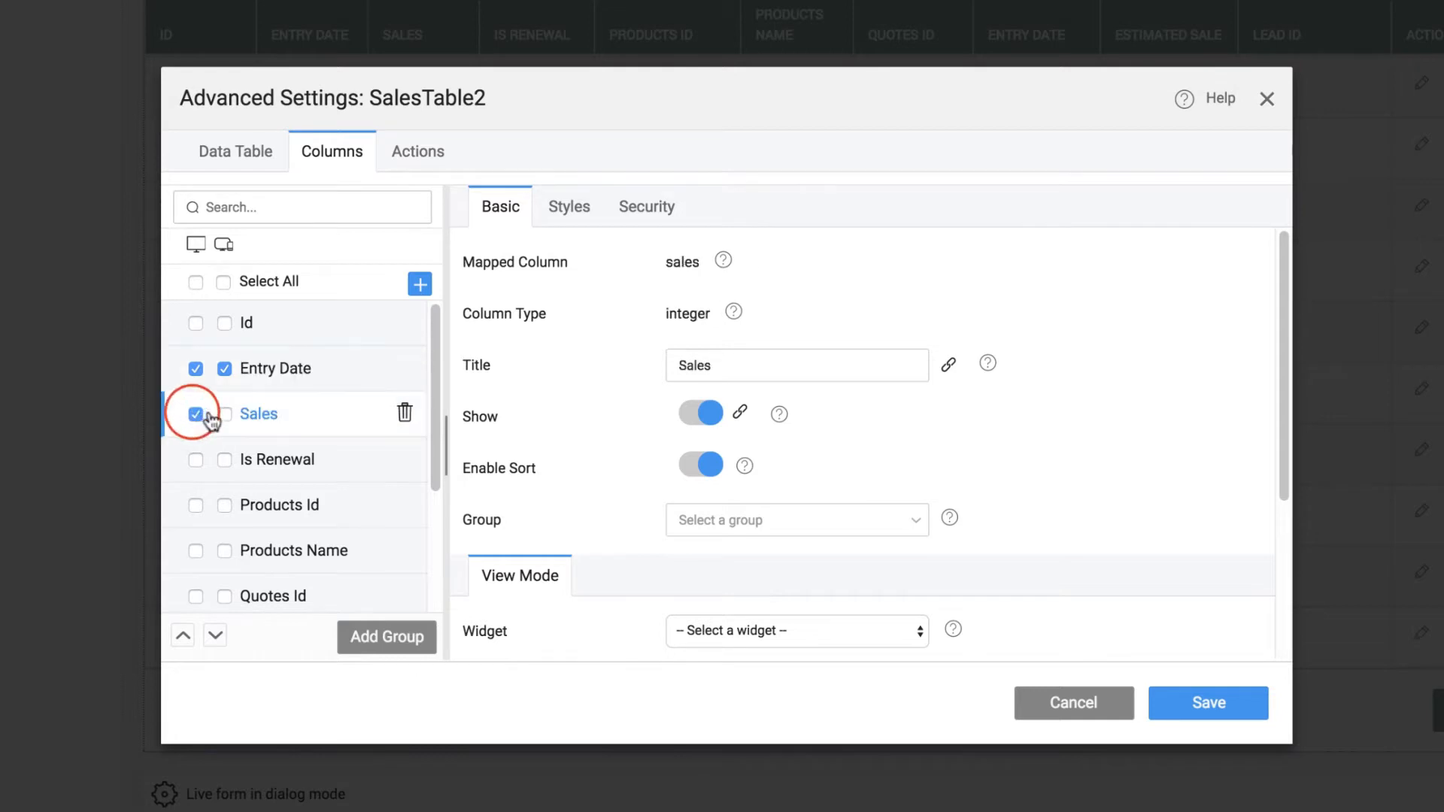
pyautogui.click(196, 460)
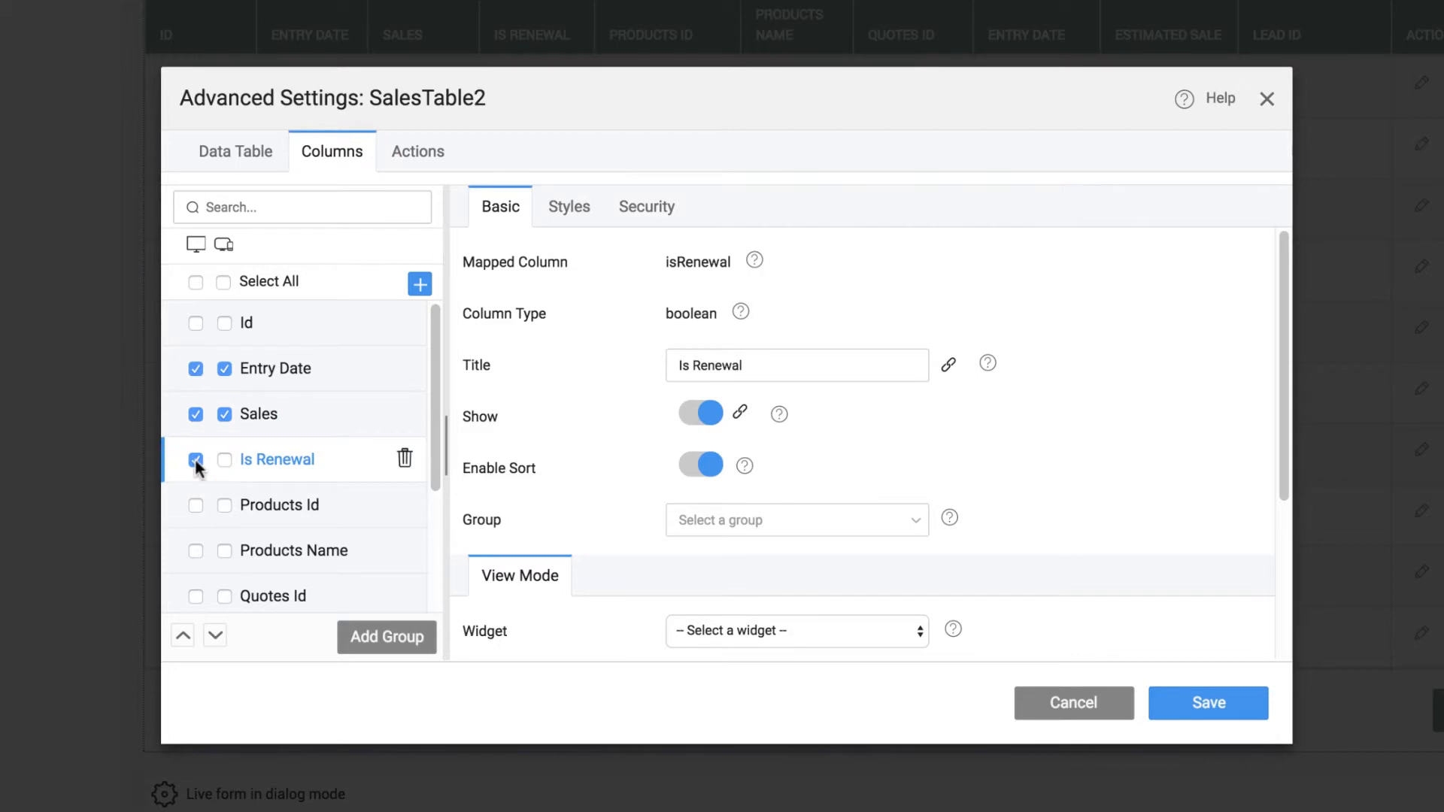
pyautogui.click(195, 550)
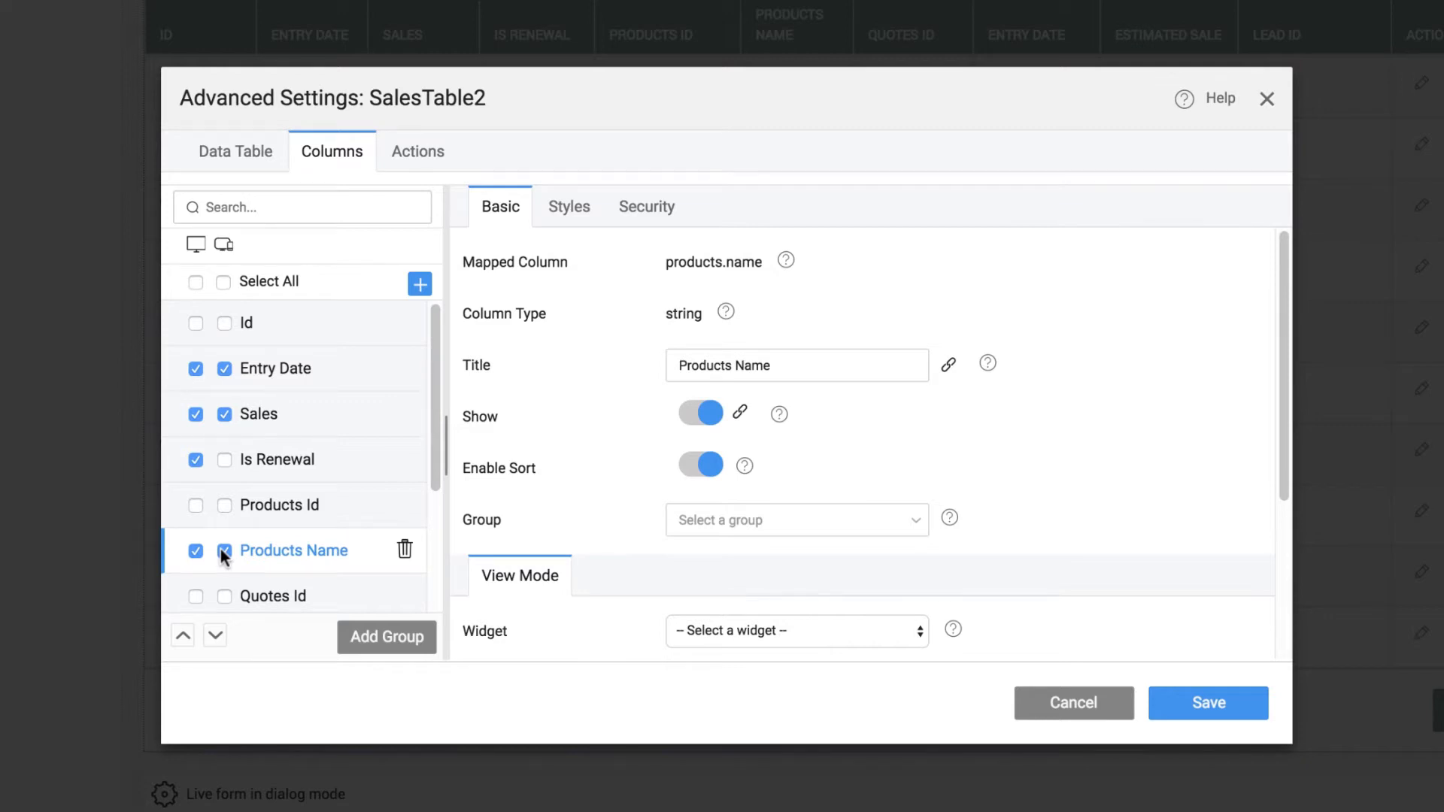
pyautogui.click(1182, 710)
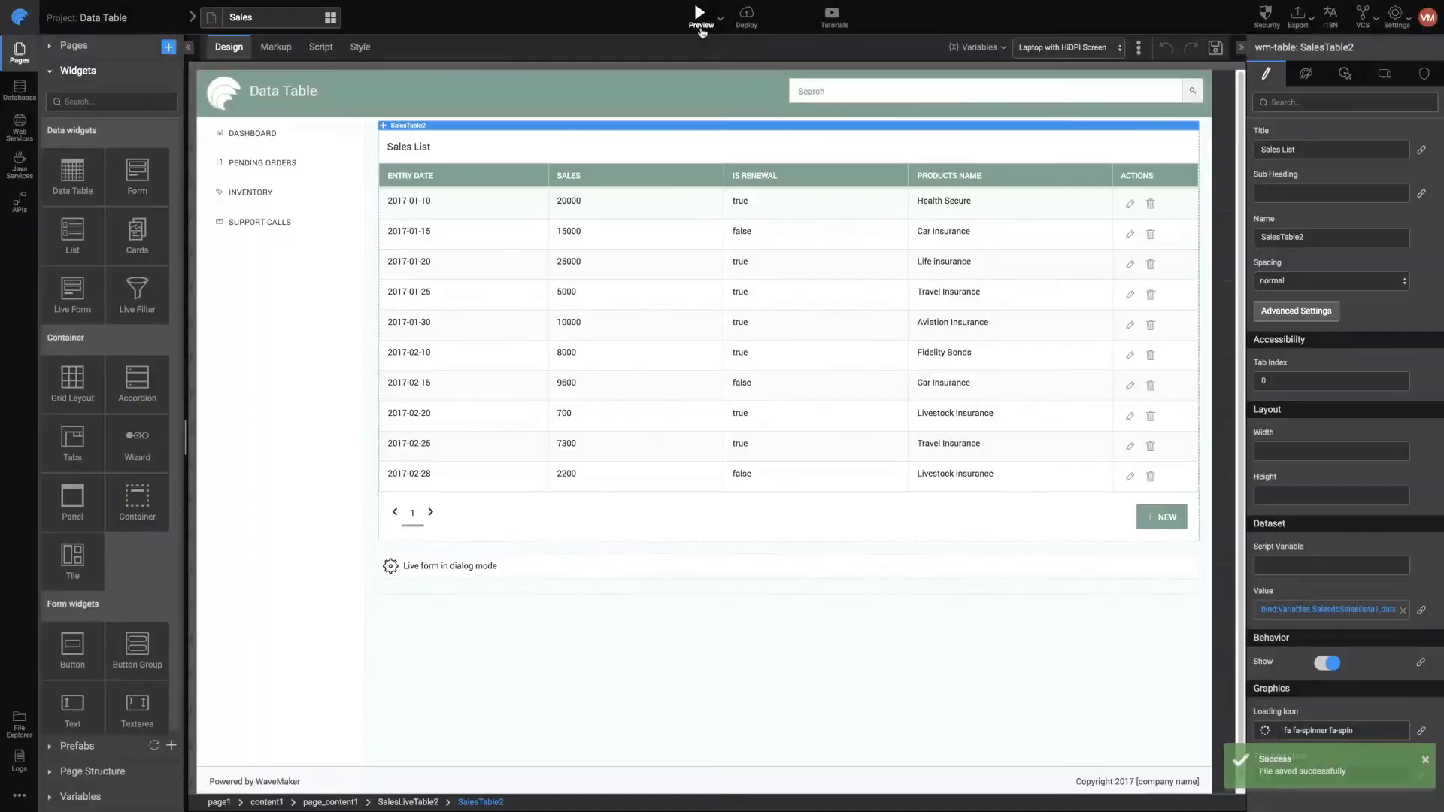
# Preview the sales page and check the table's columns in the phone layout
pyautogui.click(701, 9)
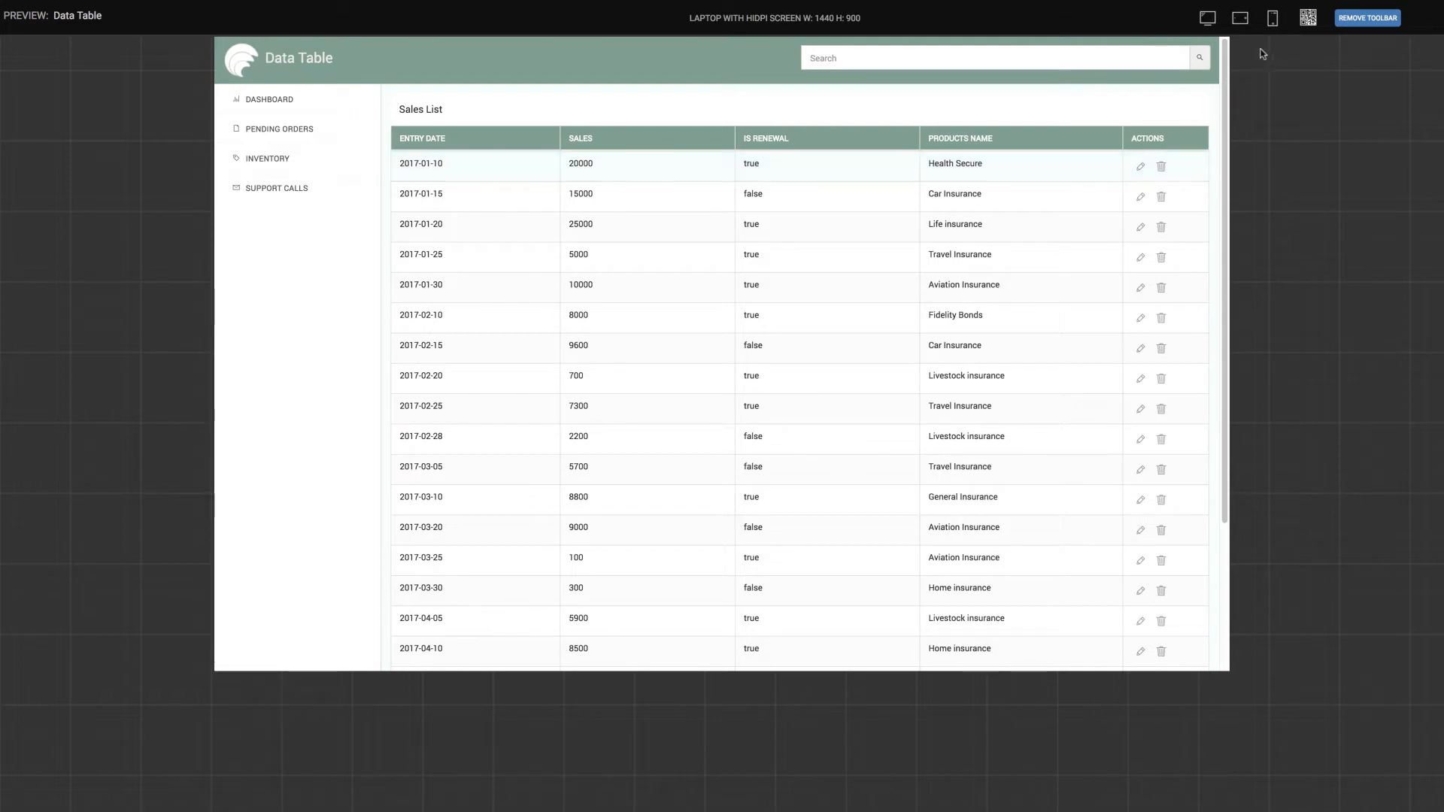
pyautogui.click(1274, 21)
pyautogui.click(1256, 83)
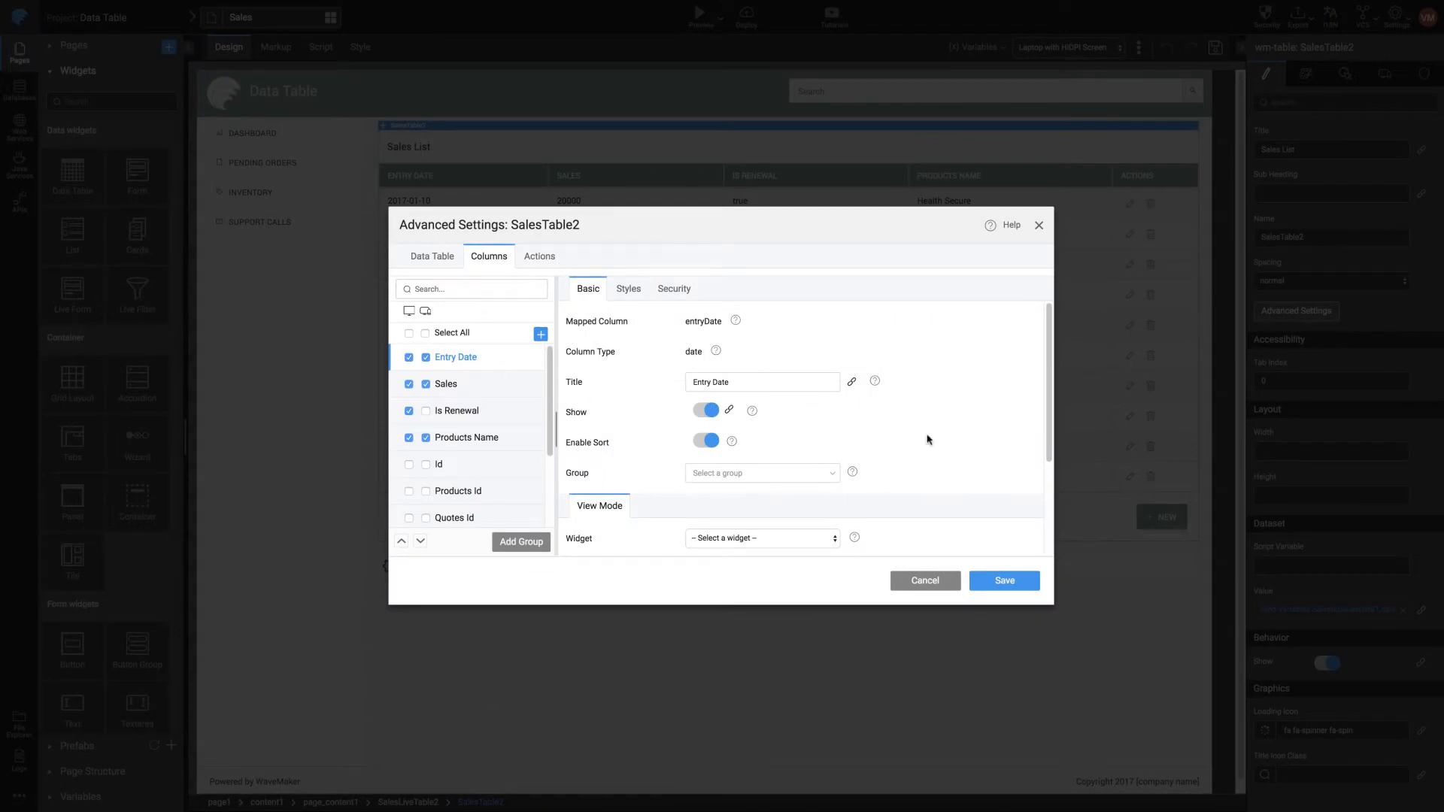
# Format the Entry Date column as toDate with the date pattern yyyy, MMM dd
pyautogui.scroll(-2, 973, 440)
pyautogui.click(828, 531)
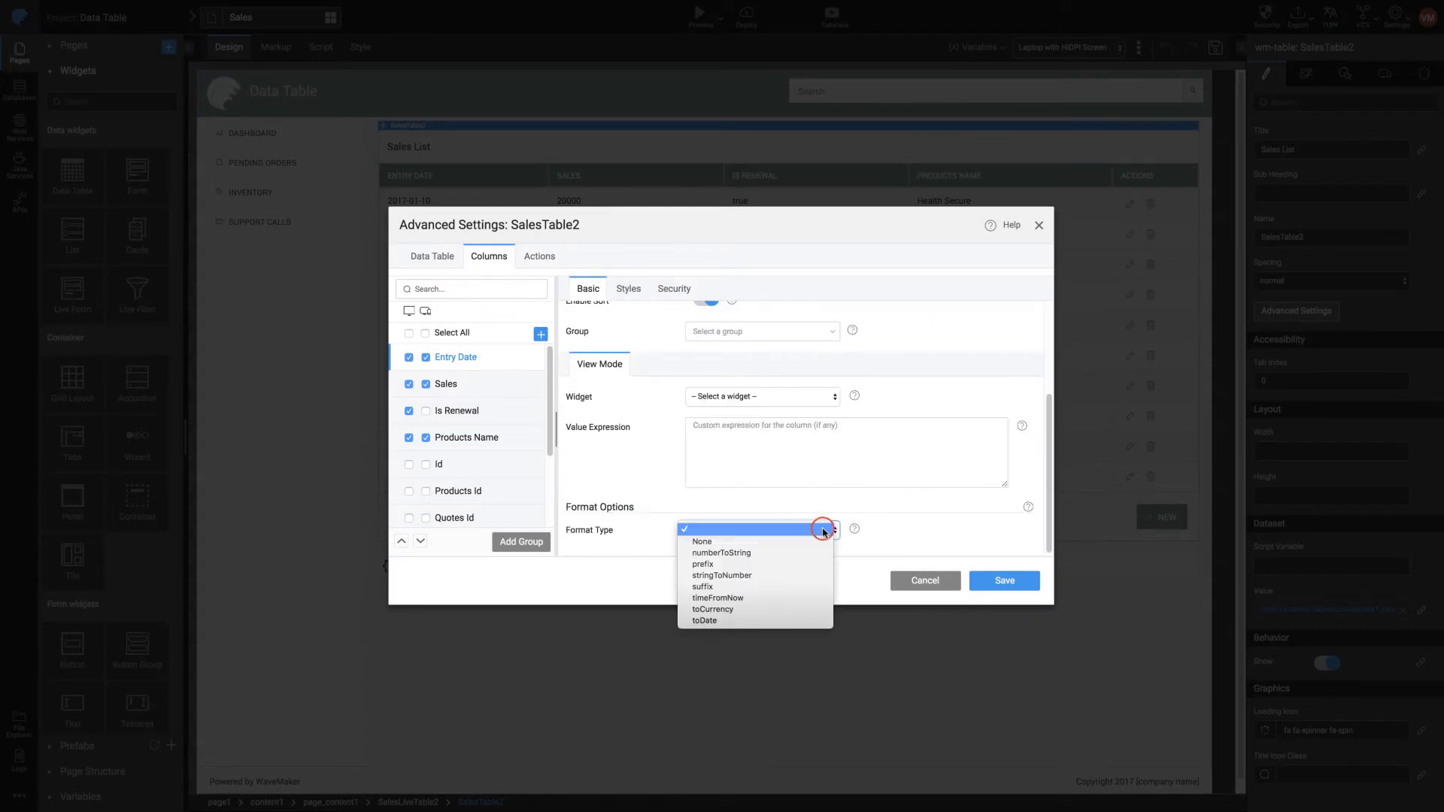
pyautogui.click(743, 619)
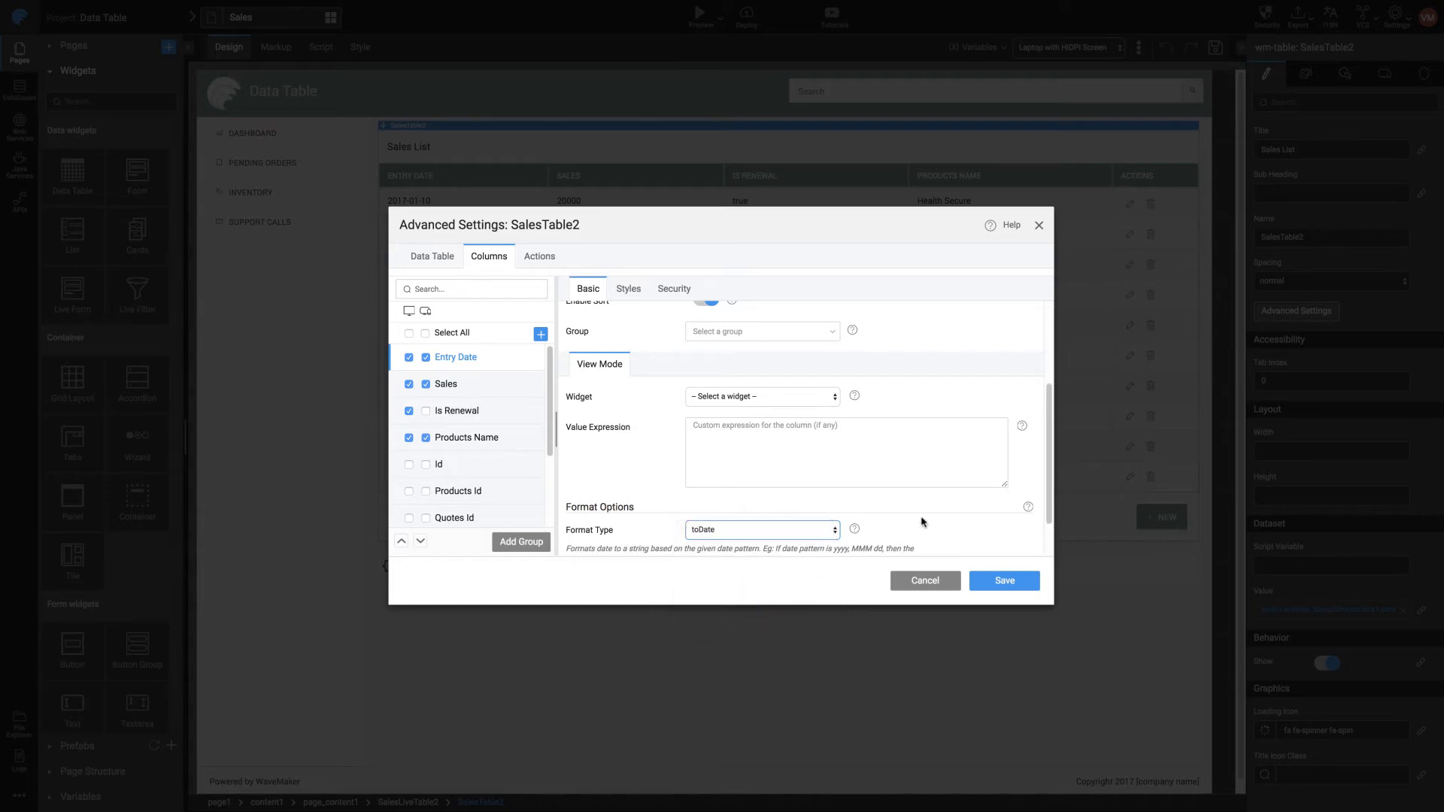
pyautogui.scroll(-1, 923, 522)
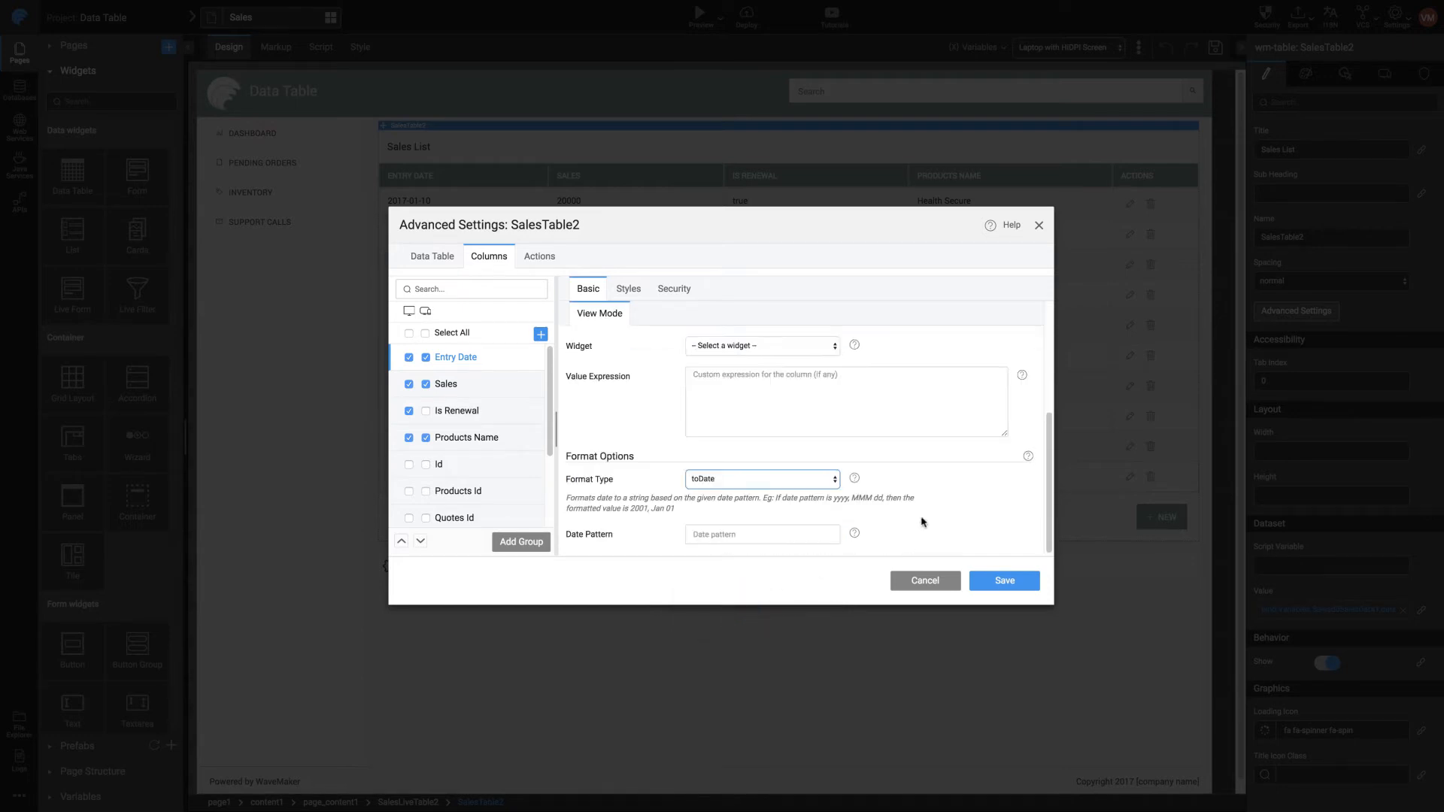
pyautogui.click(829, 536)
pyautogui.click(771, 775)
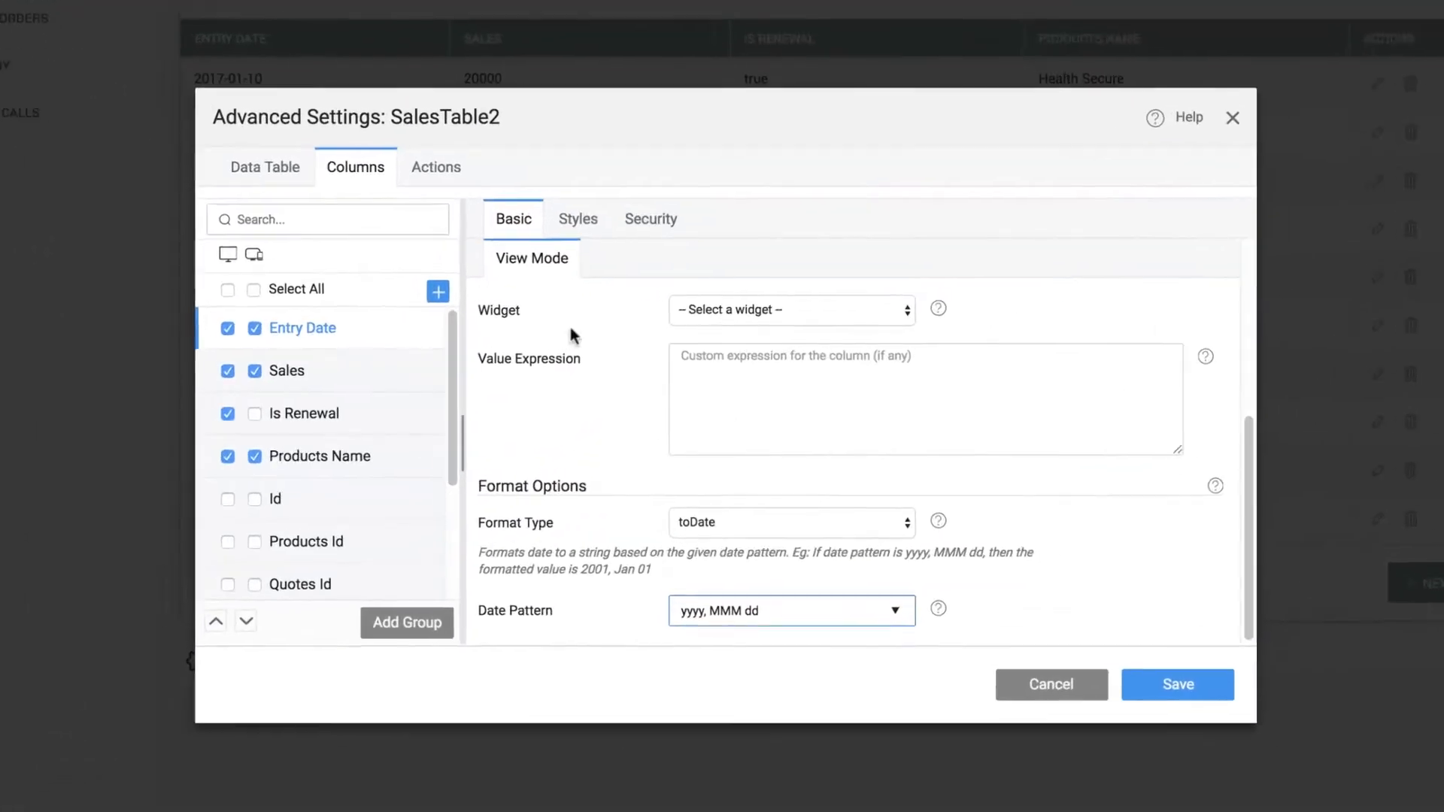
# Set the Entry Date column's text alignment to right
pyautogui.click(578, 219)
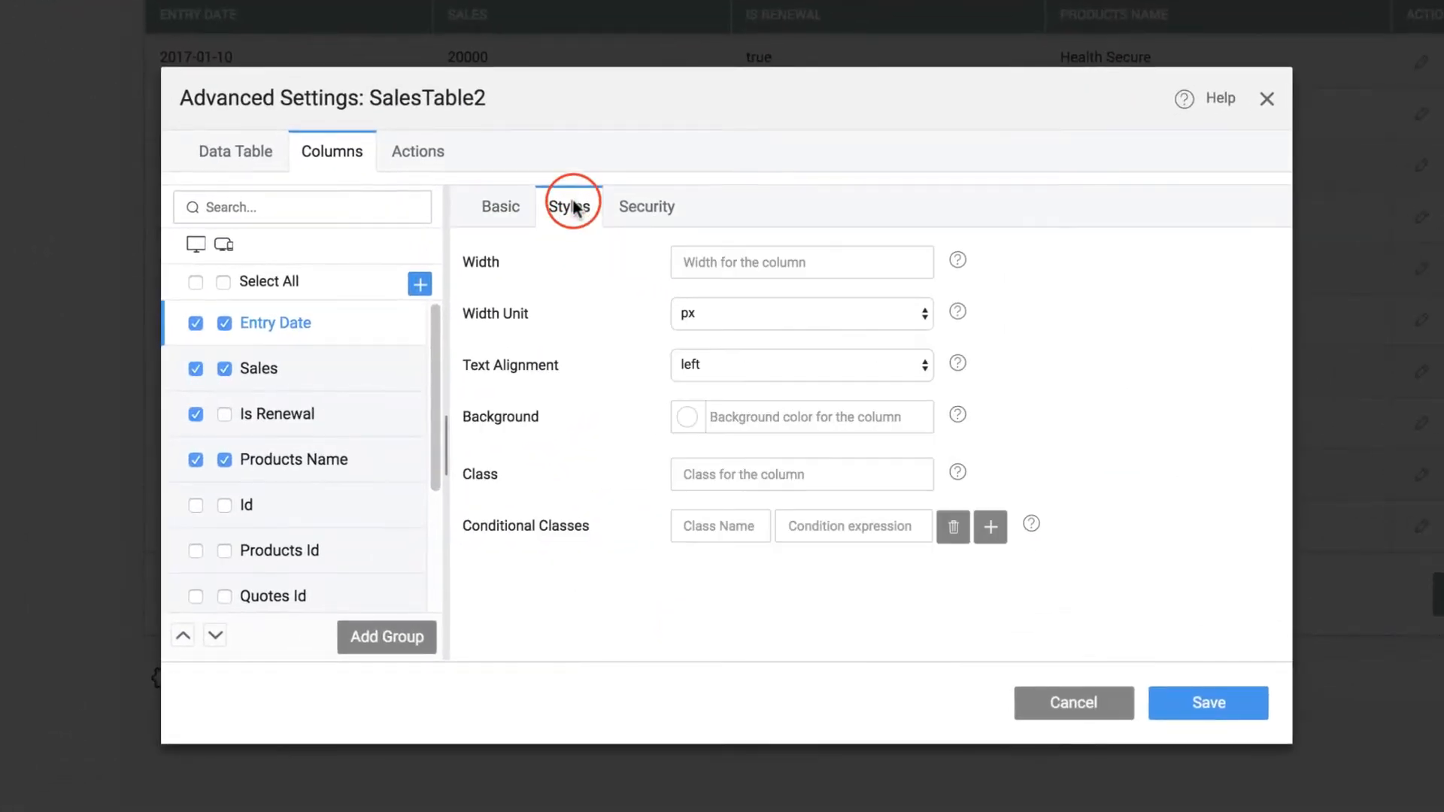
pyautogui.click(796, 366)
pyautogui.click(787, 404)
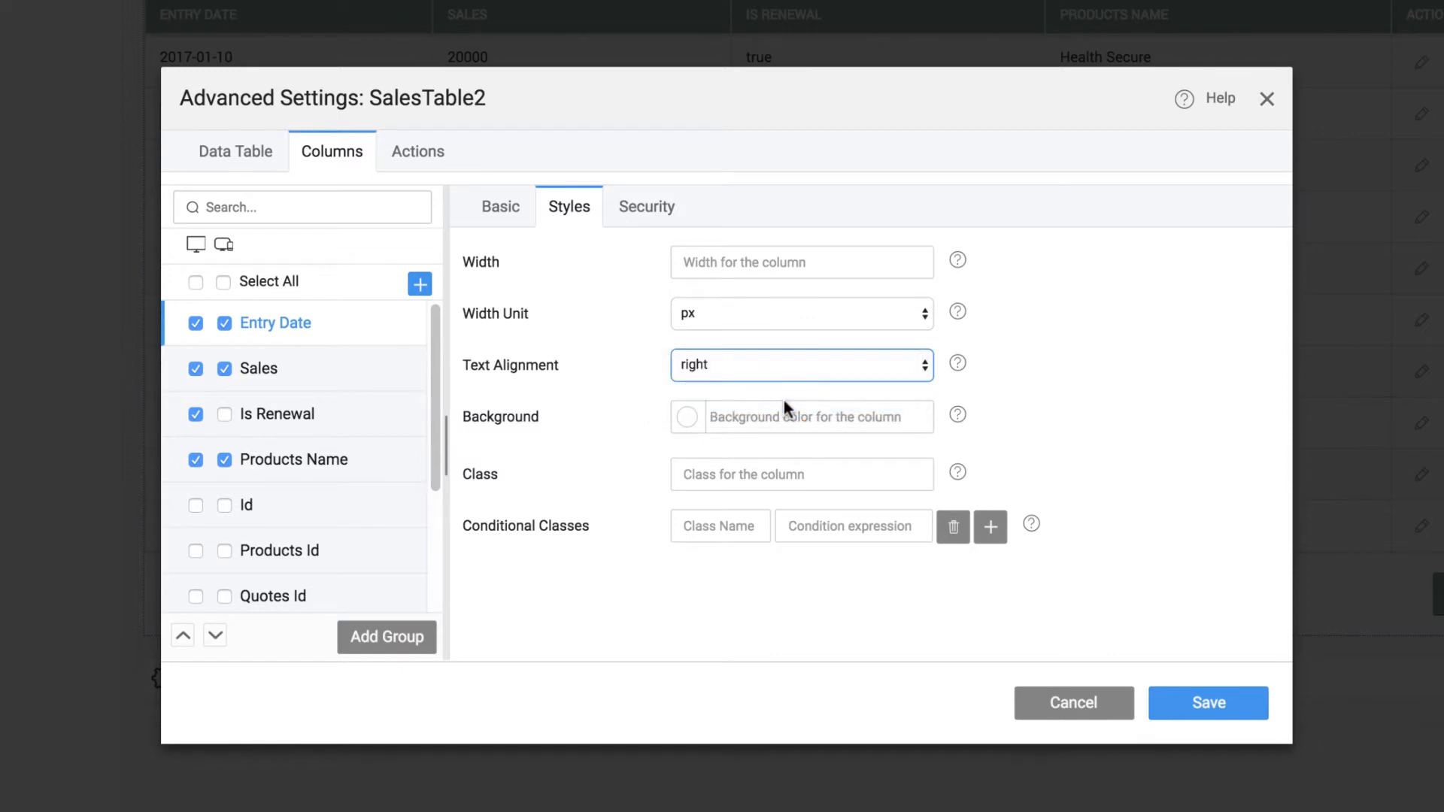
# Format the Sales column as toCurrency with the symbol USD and a fraction size of 2
pyautogui.click(340, 370)
pyautogui.click(489, 206)
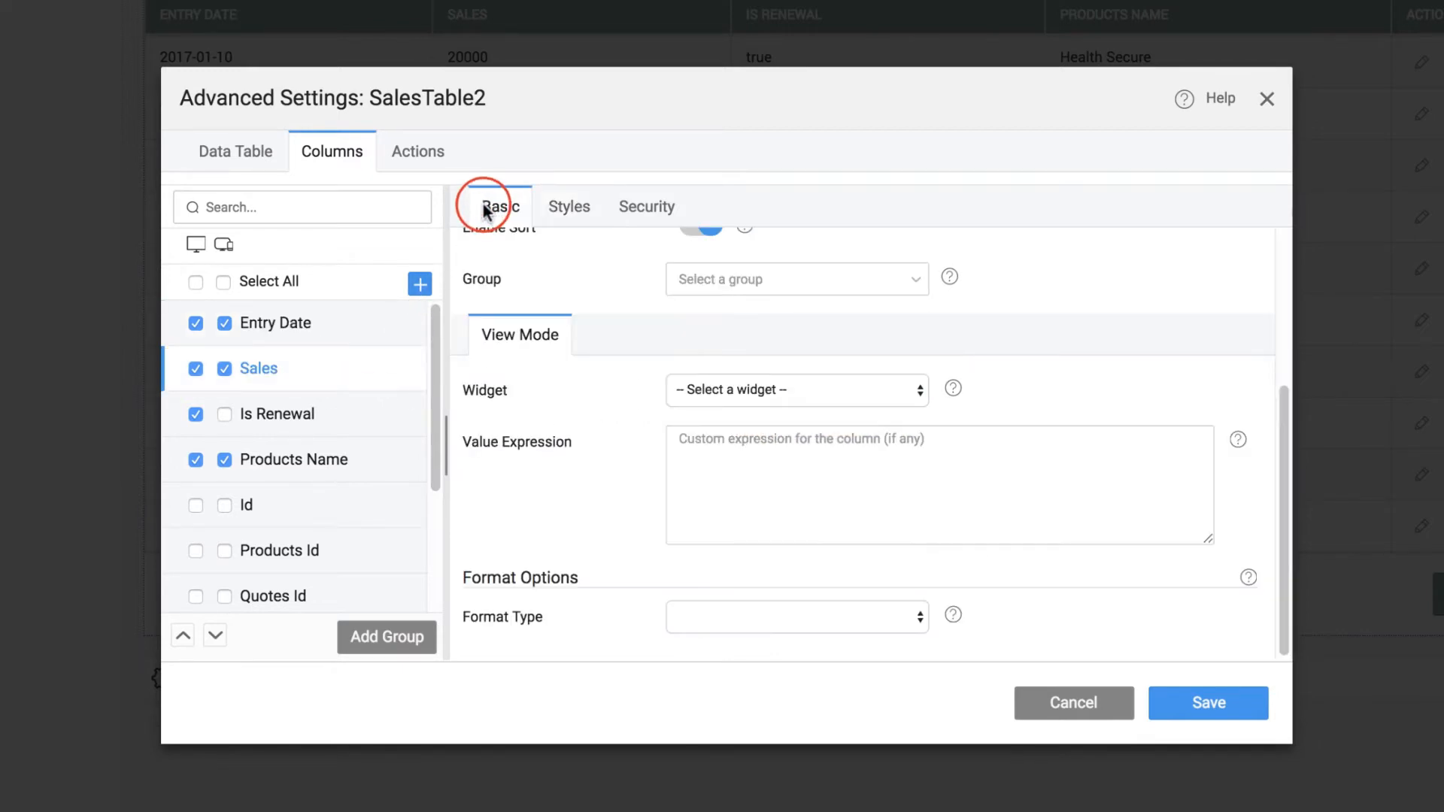
pyautogui.click(905, 621)
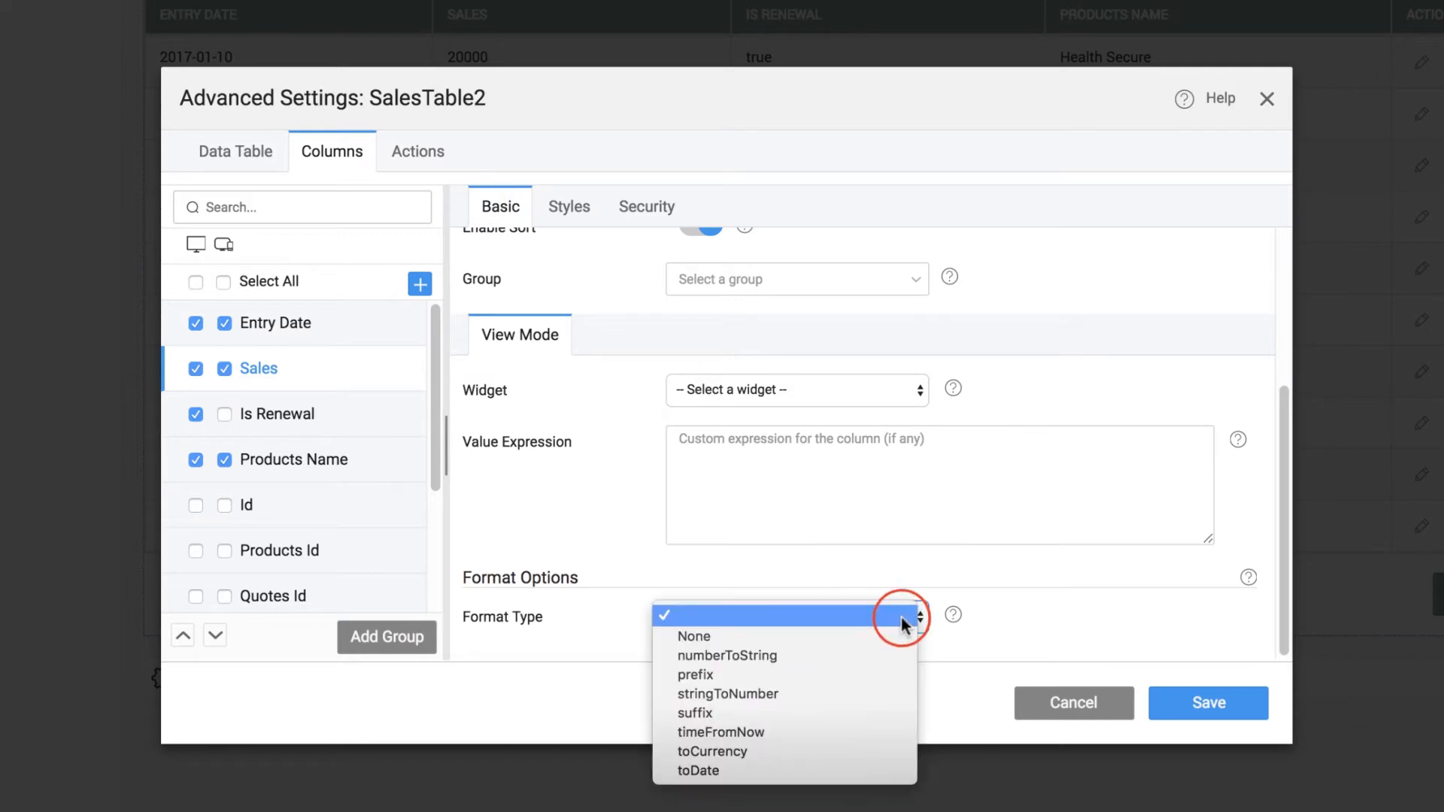
pyautogui.click(865, 751)
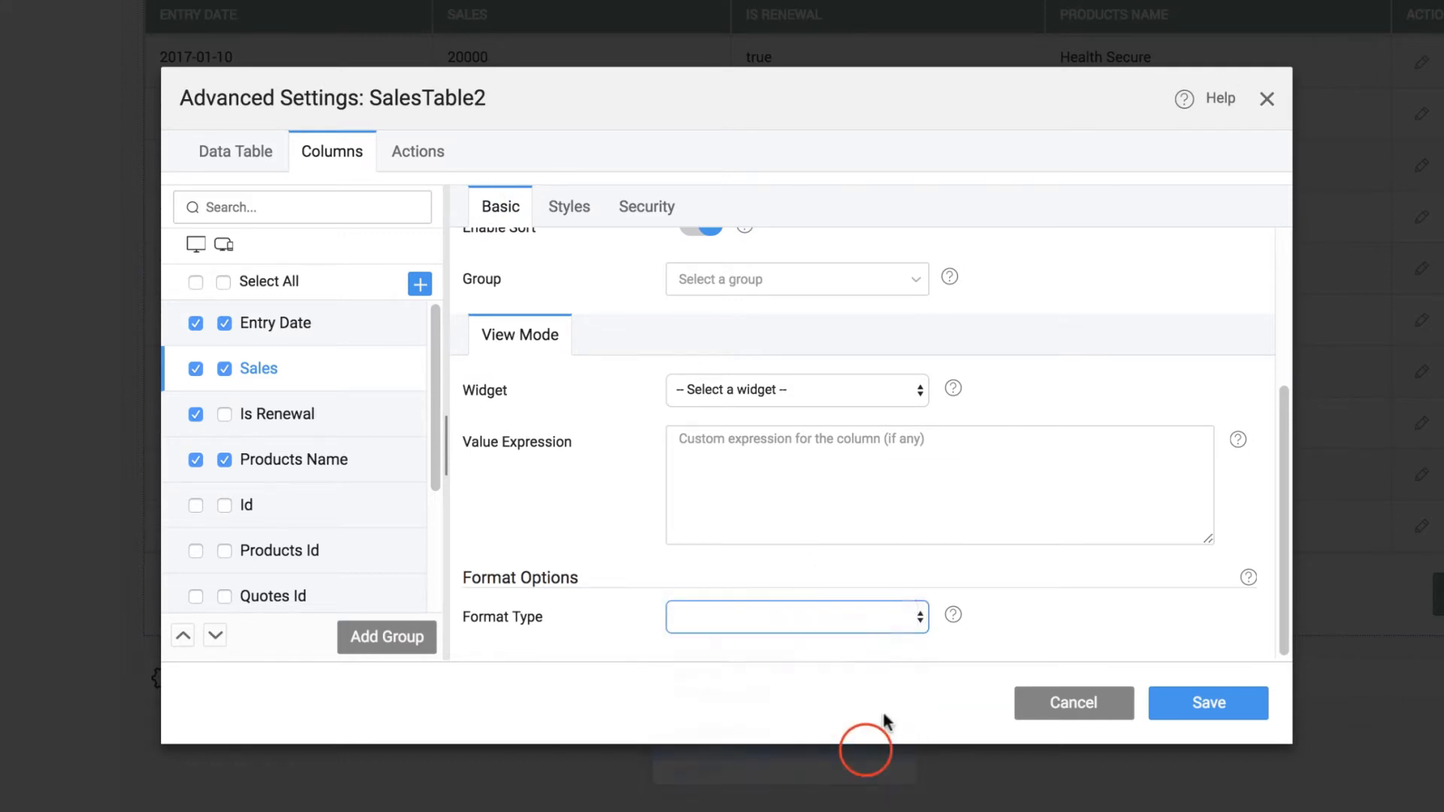
pyautogui.scroll(-2, 1027, 603)
pyautogui.click(702, 565)
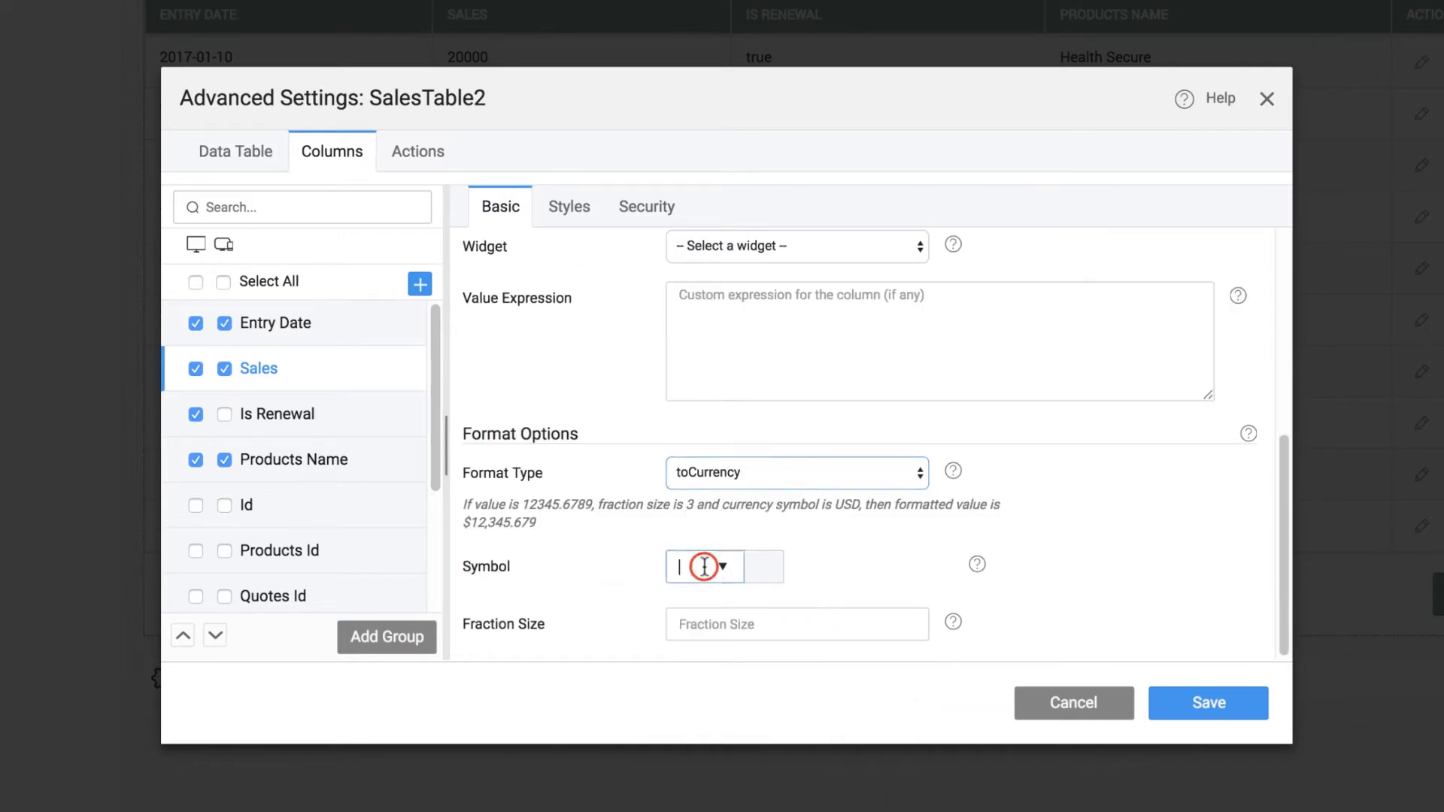
pyautogui.write('usd')
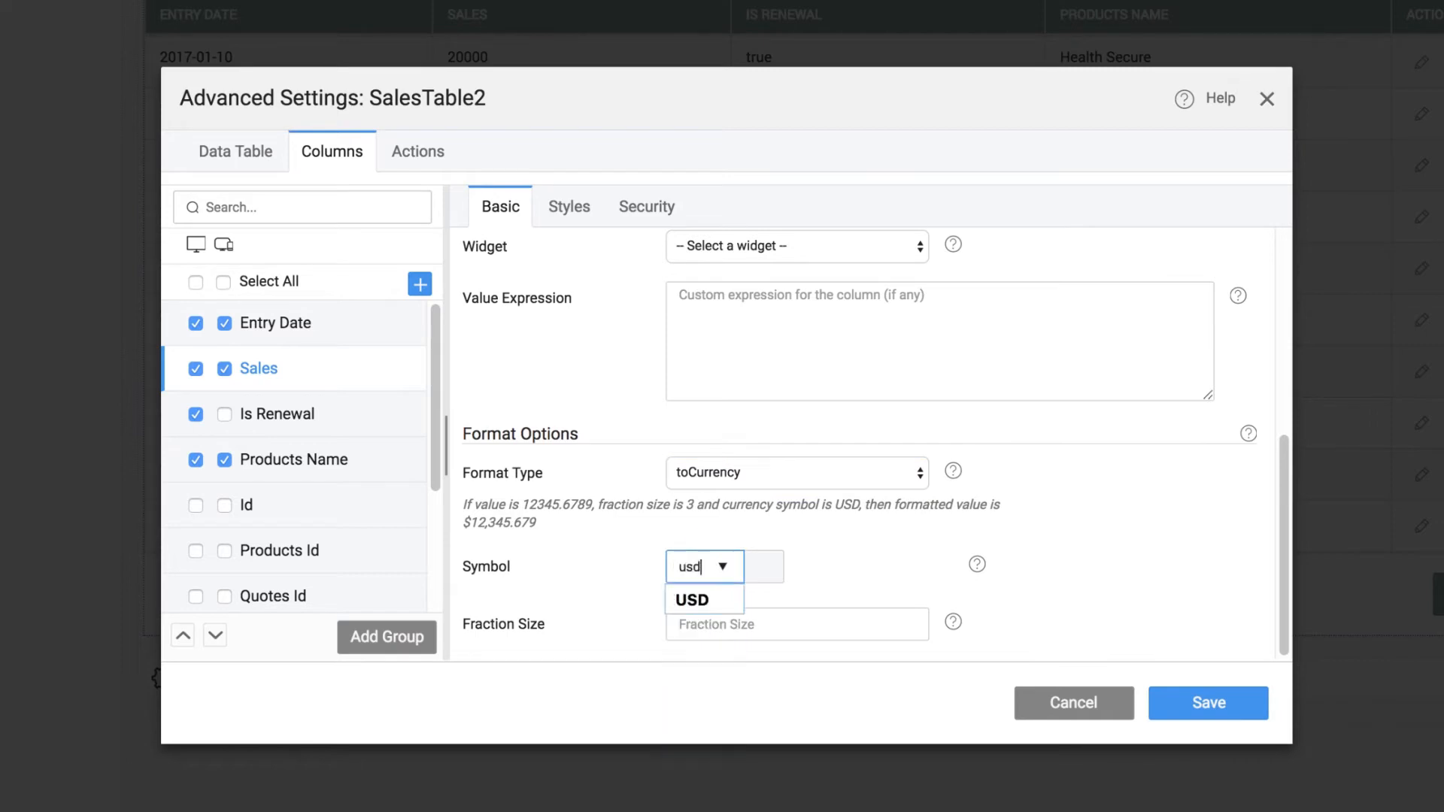
pyautogui.click(696, 597)
pyautogui.click(724, 625)
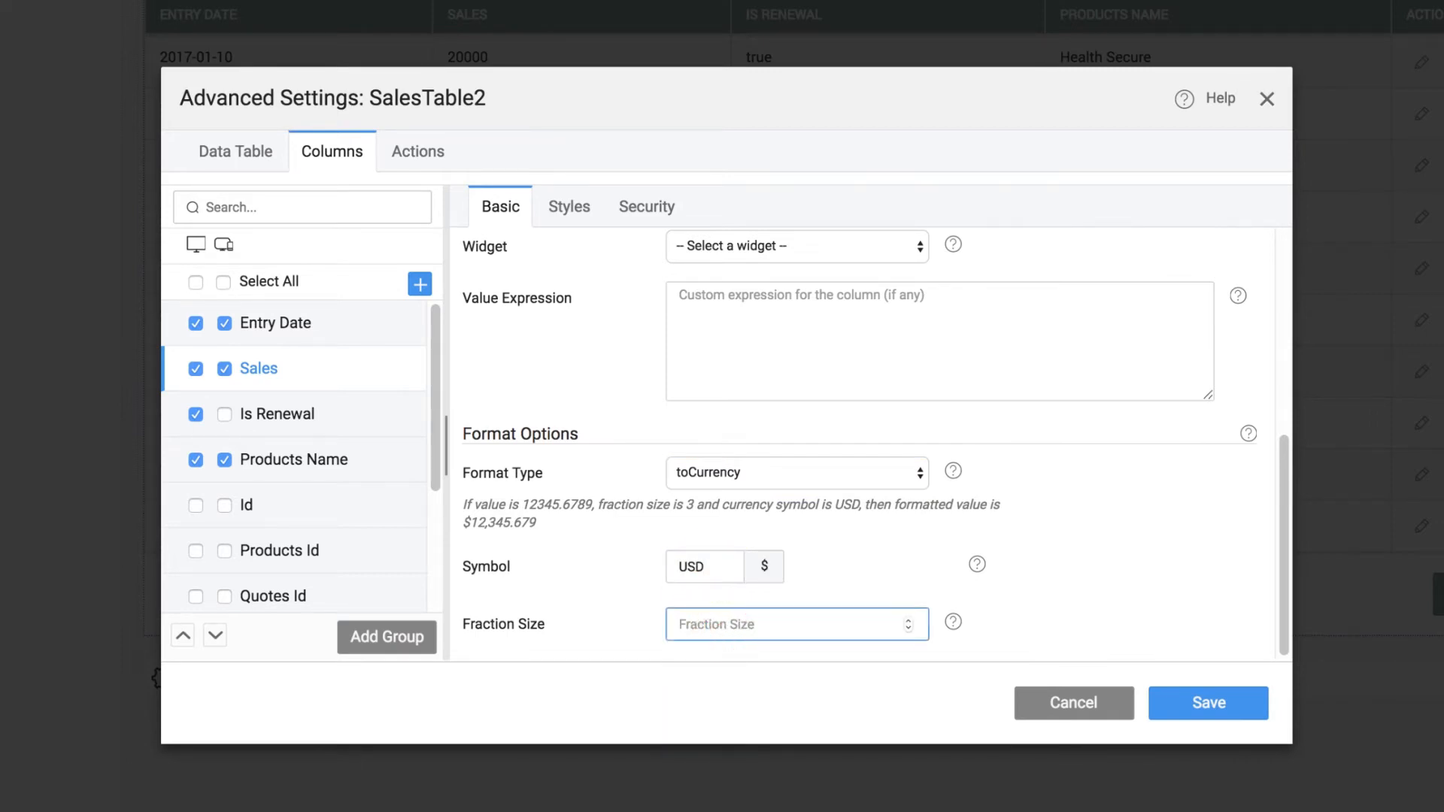
pyautogui.write('2')
# Set the Sales column's text alignment to right
pyautogui.click(572, 206)
pyautogui.click(803, 370)
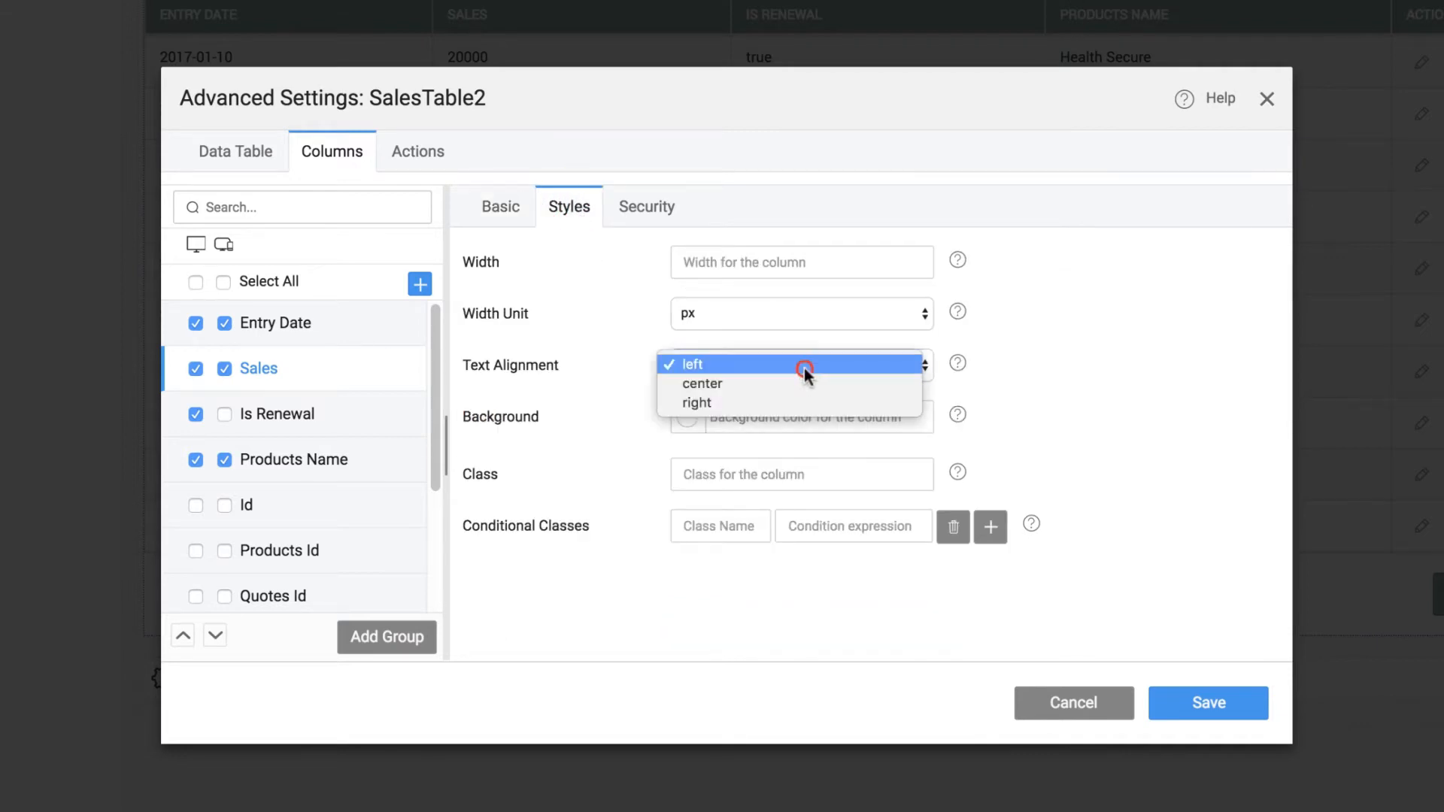
pyautogui.click(775, 401)
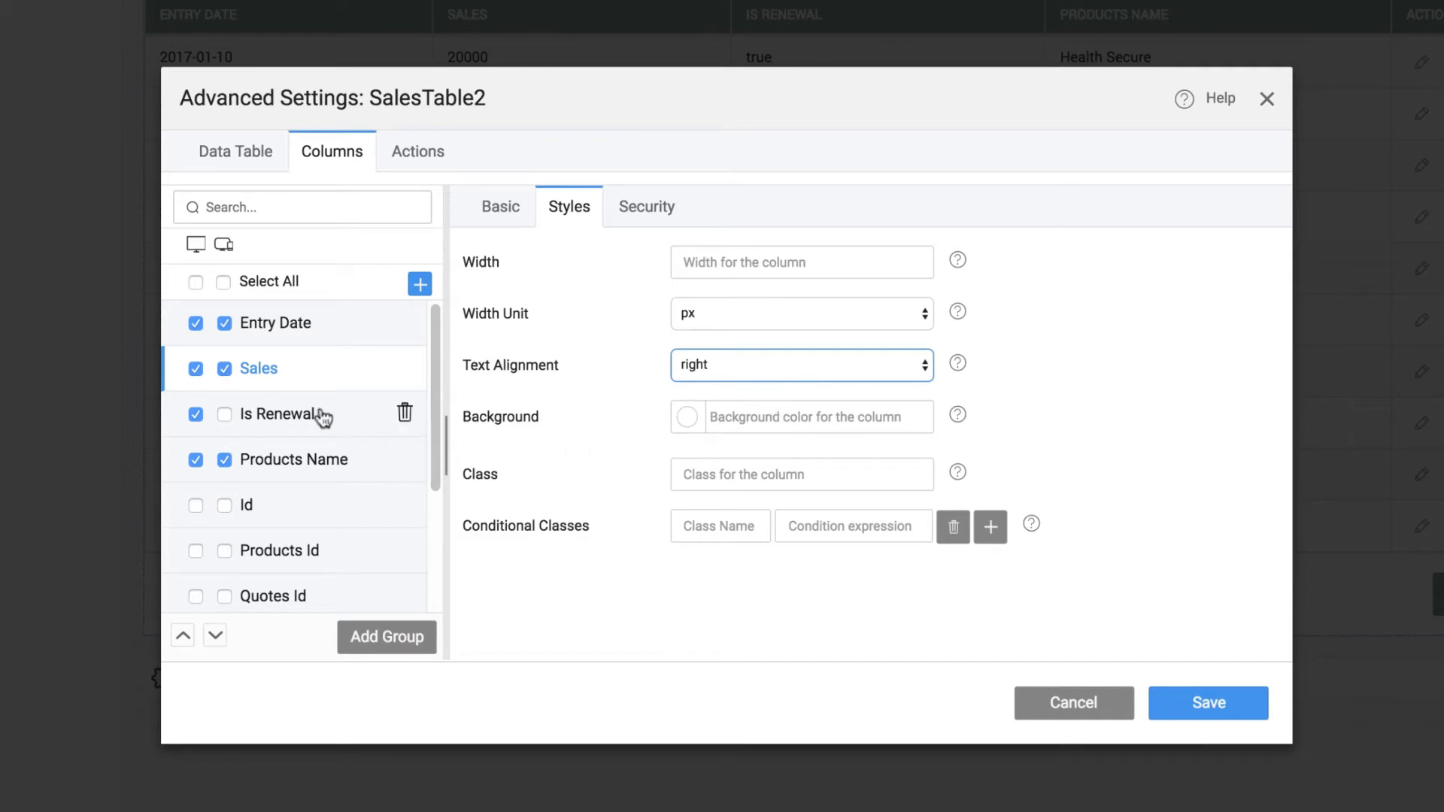
# Set the Is Renewal column's width to 100 px
pyautogui.click(321, 413)
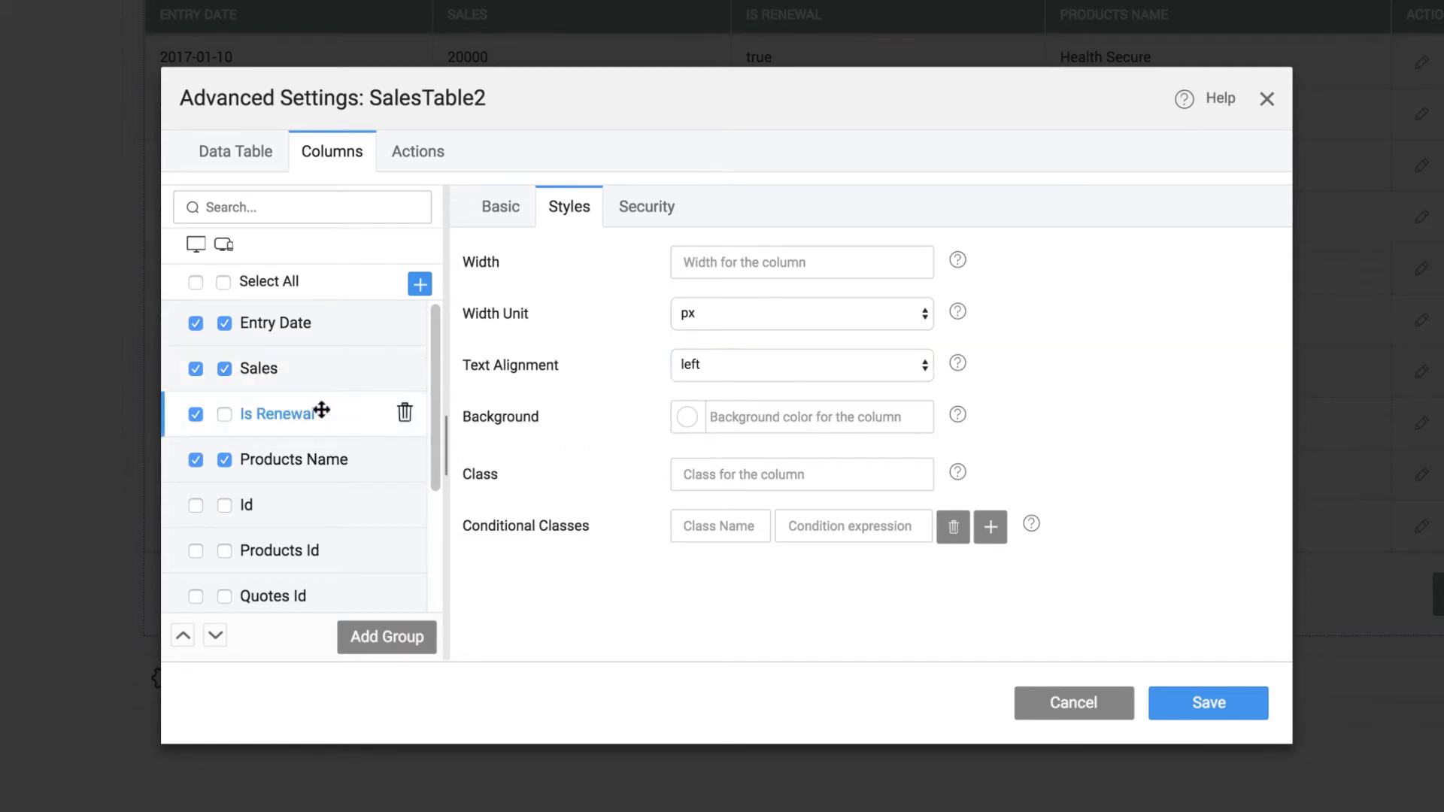
pyautogui.click(696, 261)
pyautogui.write('1')
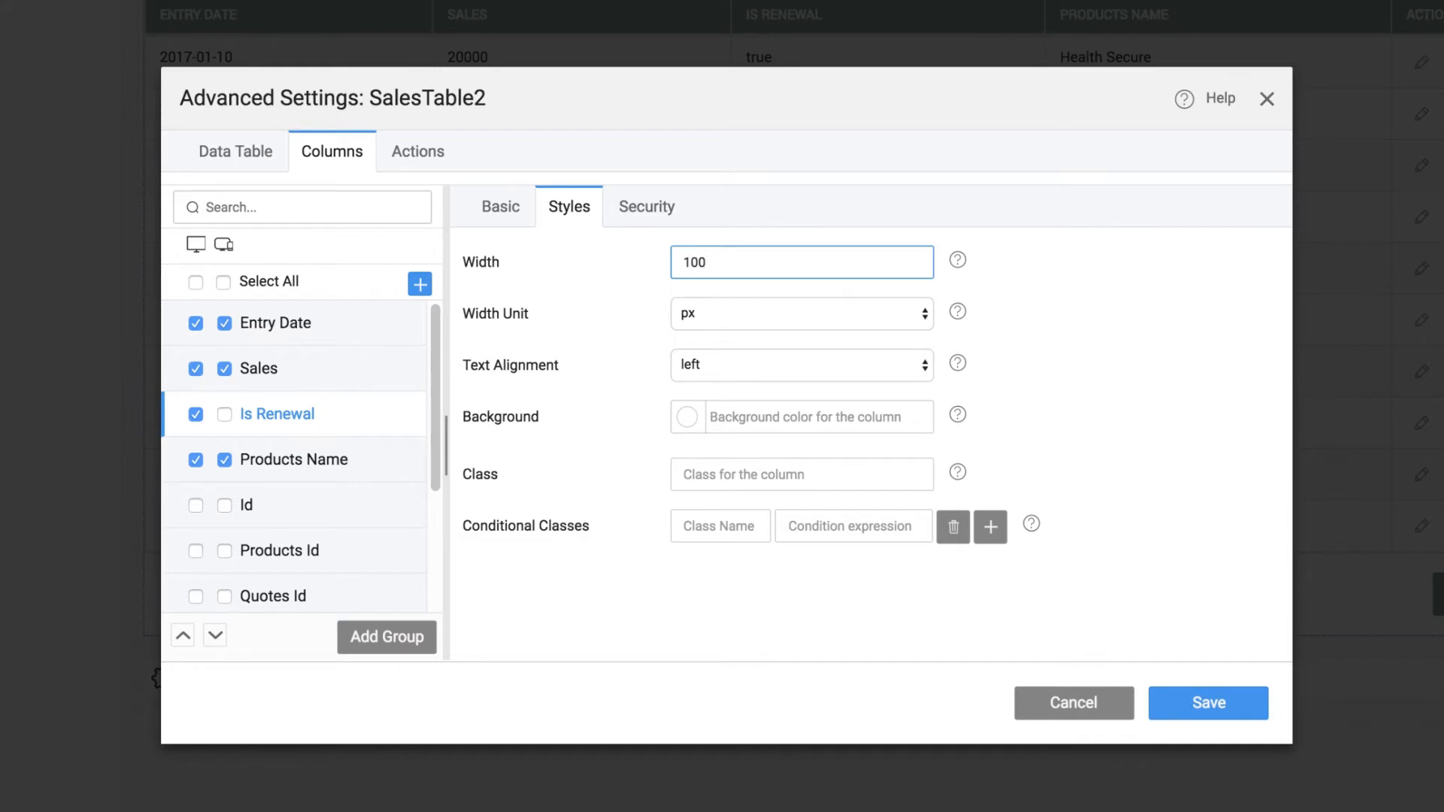
pyautogui.write('00')
# Give the Is Renewal column the conditional class success with the expression row.isRenewal===true
pyautogui.click(713, 530)
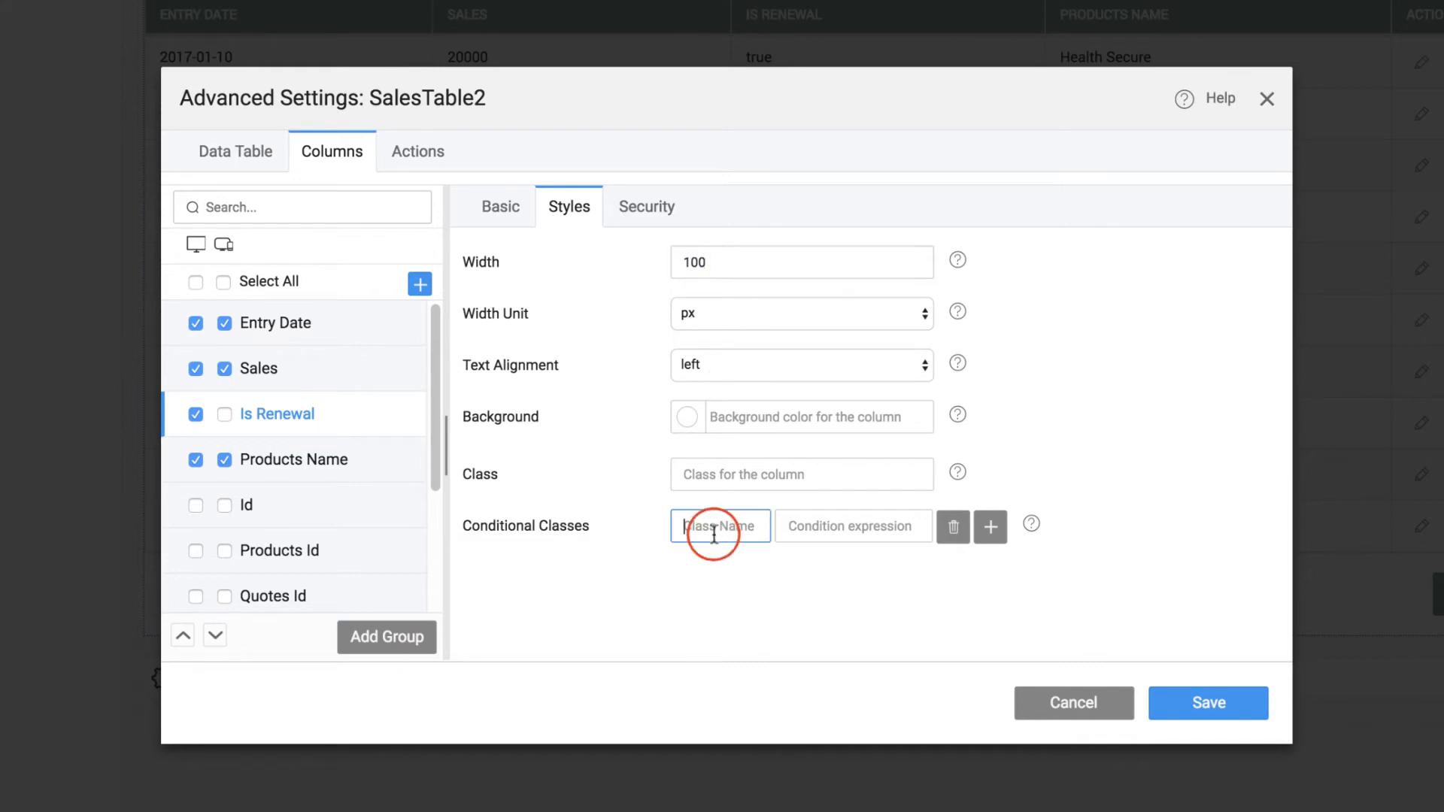
pyautogui.write('success')
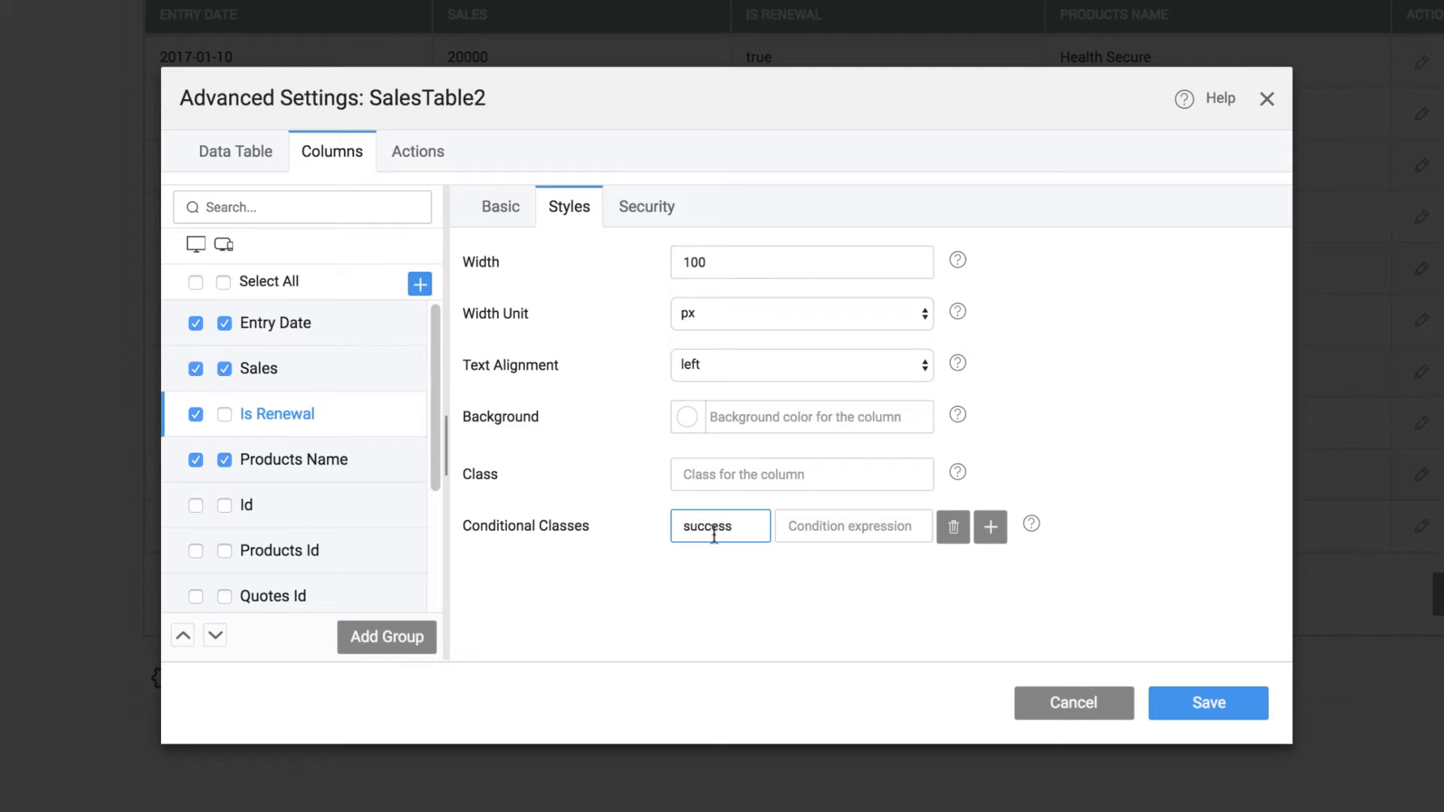
pyautogui.click(820, 528)
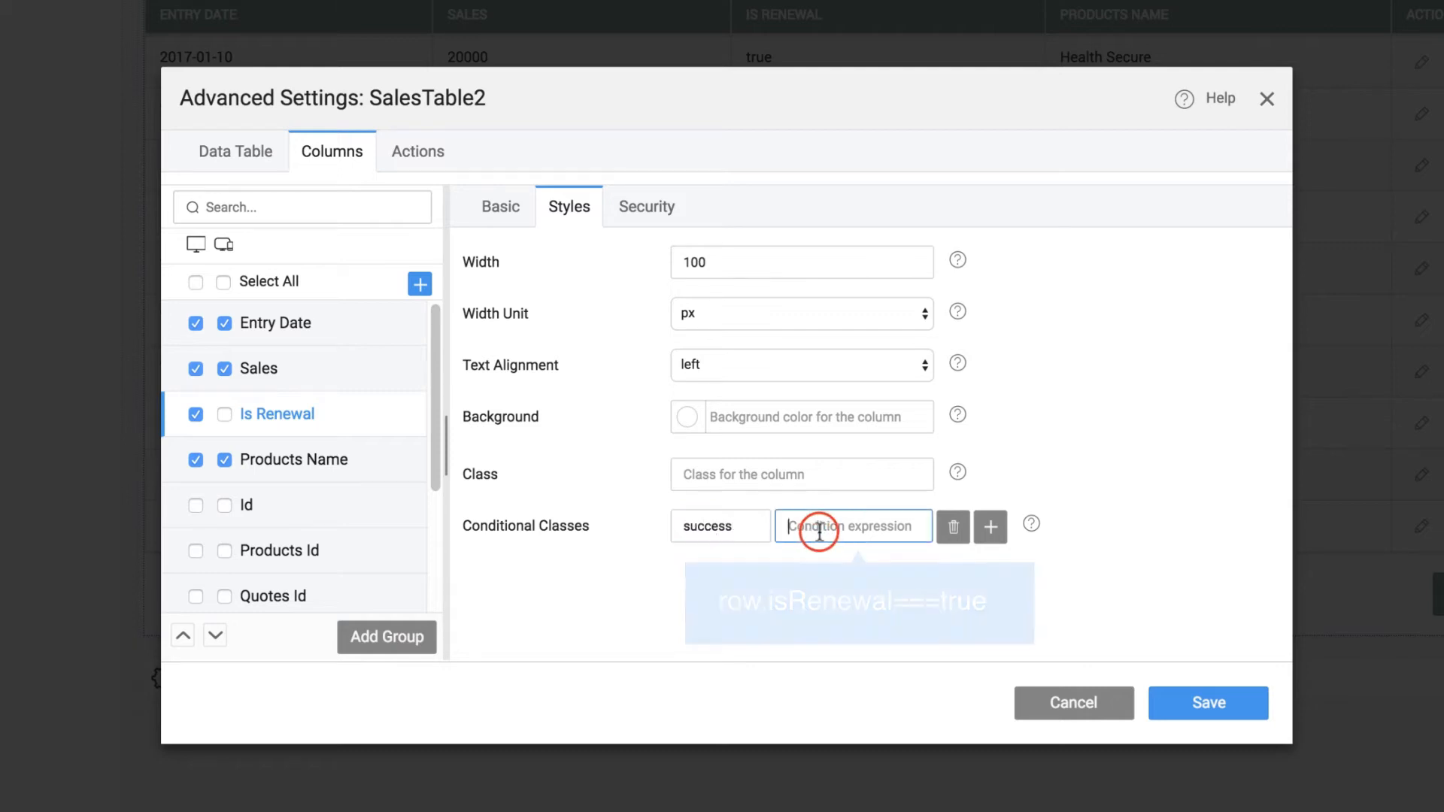
pyautogui.write('row.isR')
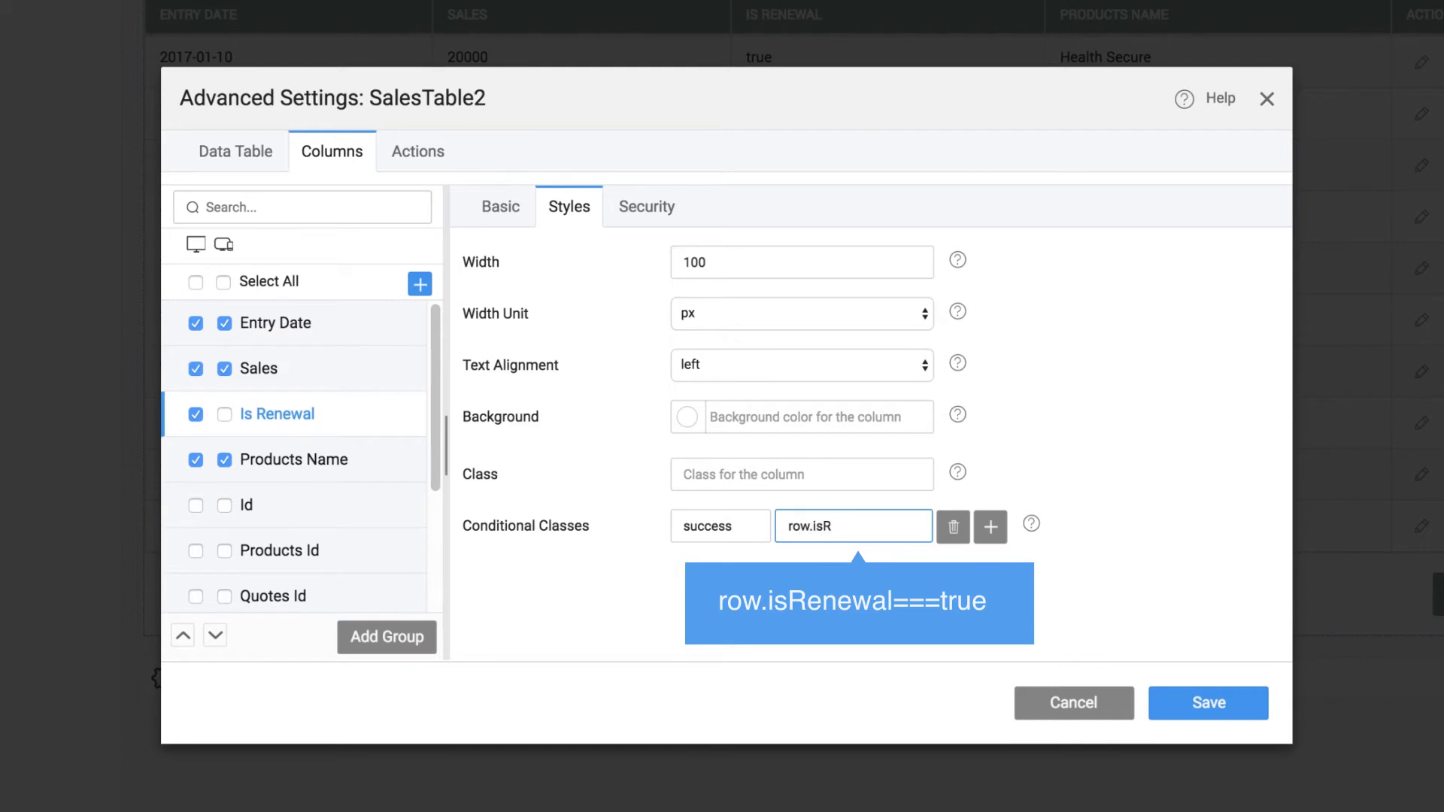
pyautogui.write('enewal===true')
# Change the Entry Date column's title to Date
pyautogui.click(323, 323)
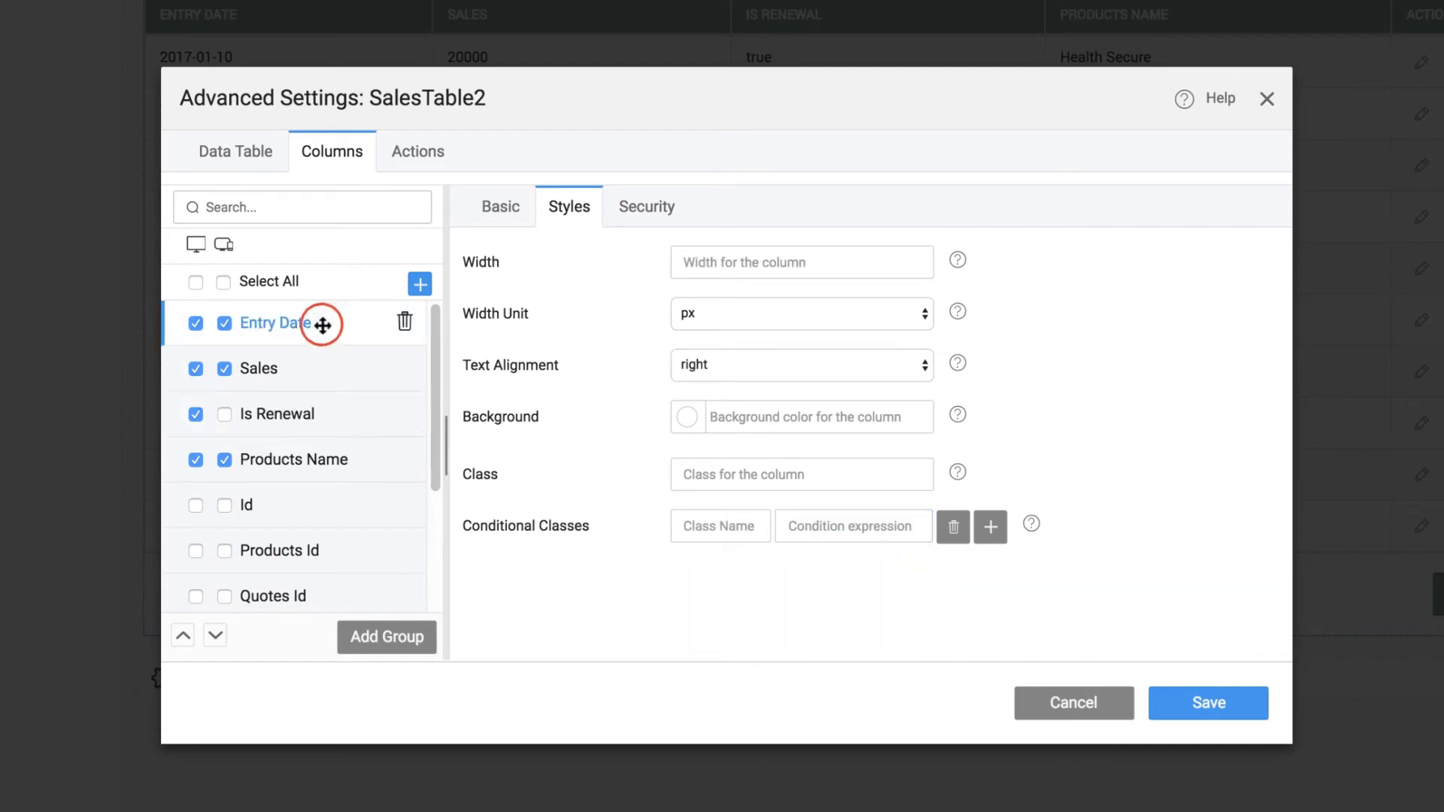
pyautogui.click(479, 212)
pyautogui.scroll(5, 602, 399)
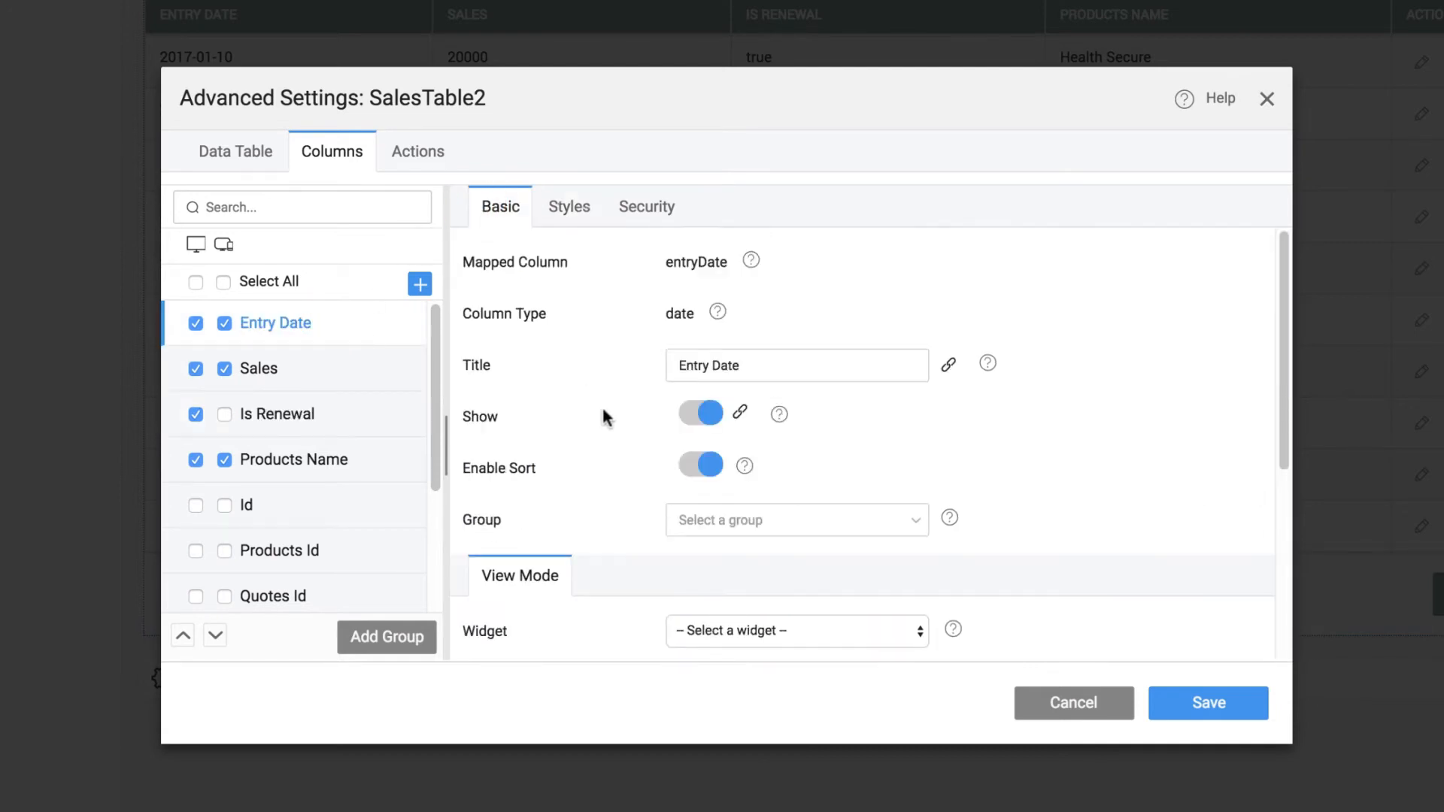
pyautogui.moveTo(767, 365); pyautogui.dragTo(676, 364)
pyautogui.write('Date')
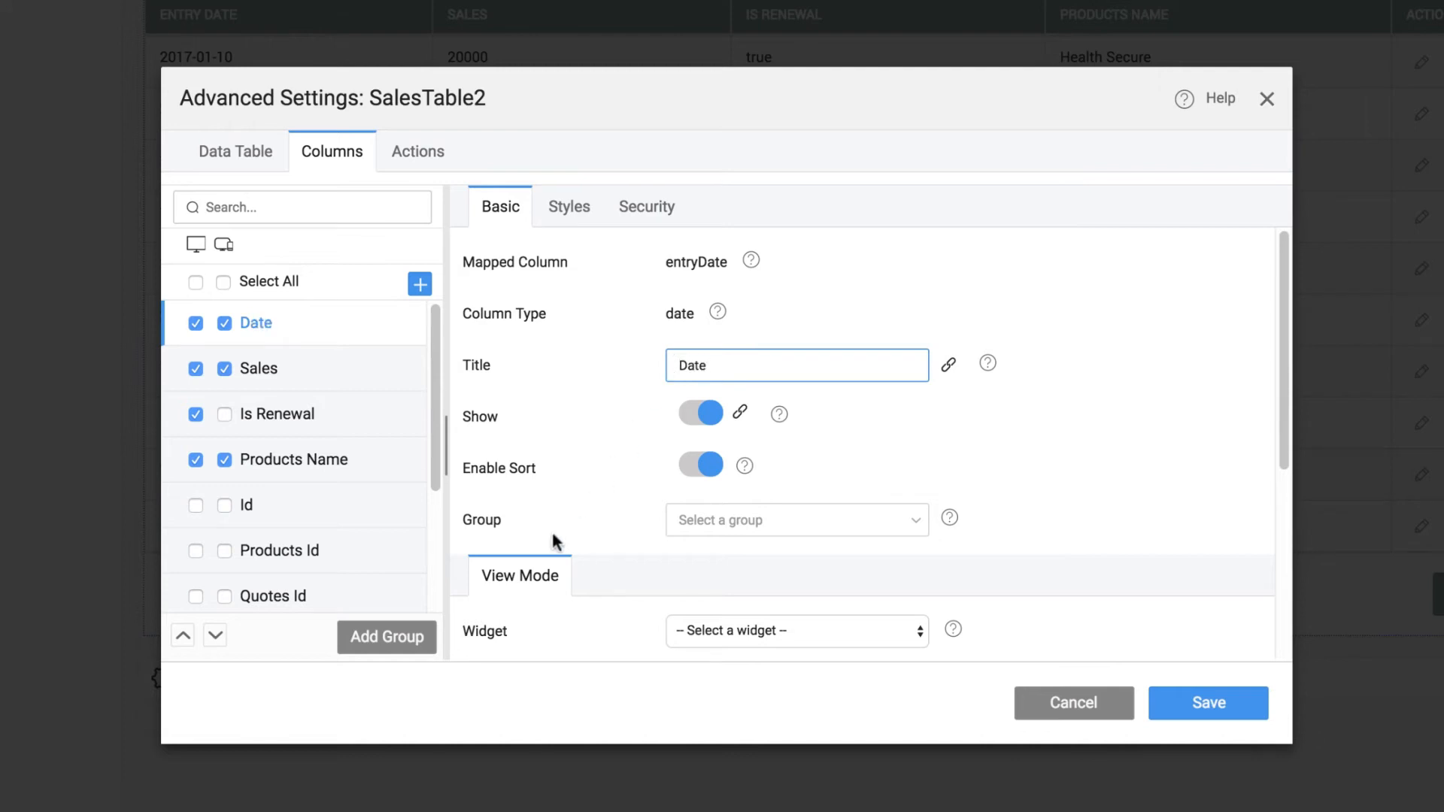
# Add a column group containing the Date column and title it Sale
pyautogui.click(410, 635)
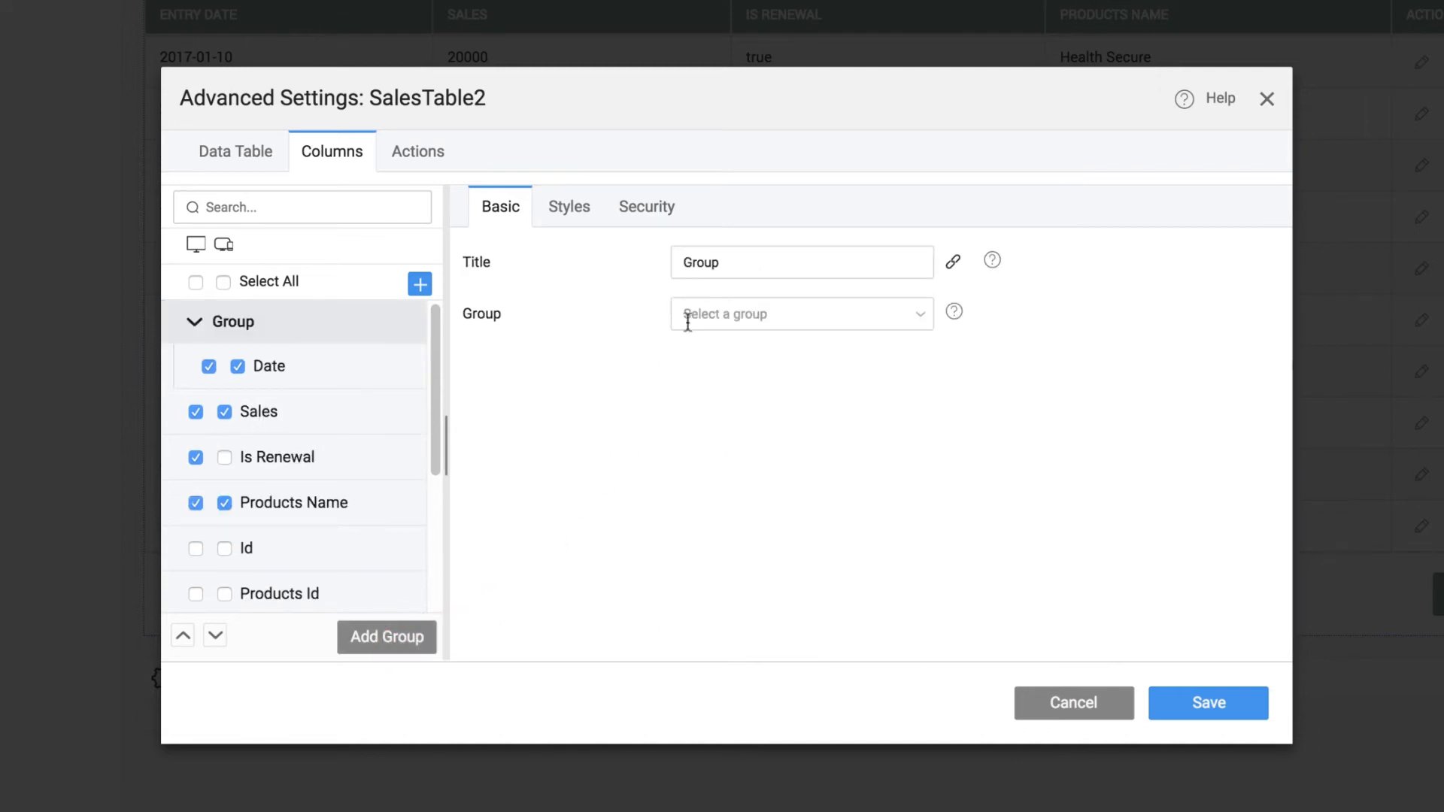
pyautogui.moveTo(732, 262); pyautogui.dragTo(675, 262)
pyautogui.write('Sale')
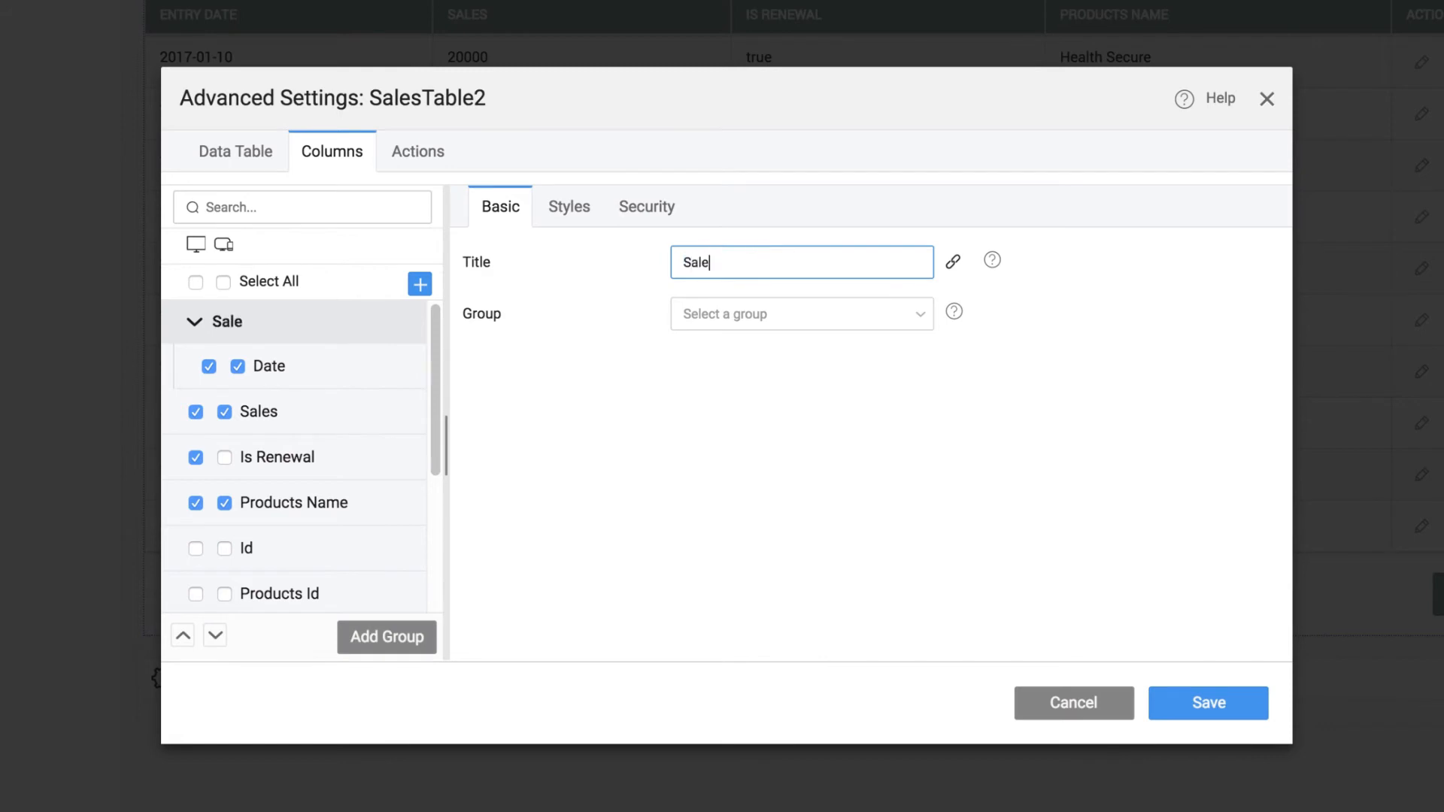
pyautogui.write('s')
# Complete the column group's title as Sales and change the Sales column's title to Amount
pyautogui.click(333, 416)
pyautogui.doubleClick(751, 362)
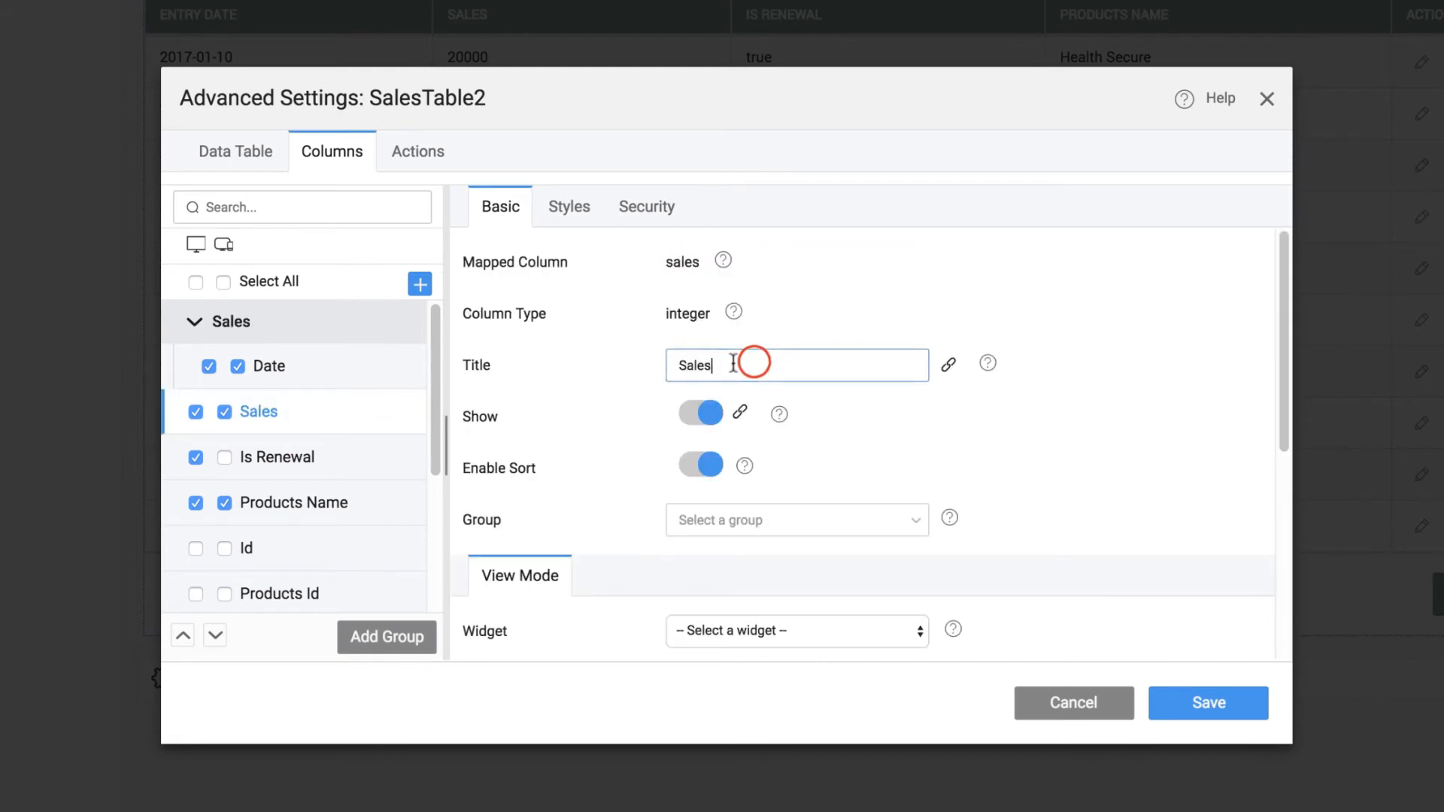
pyautogui.write('Amount')
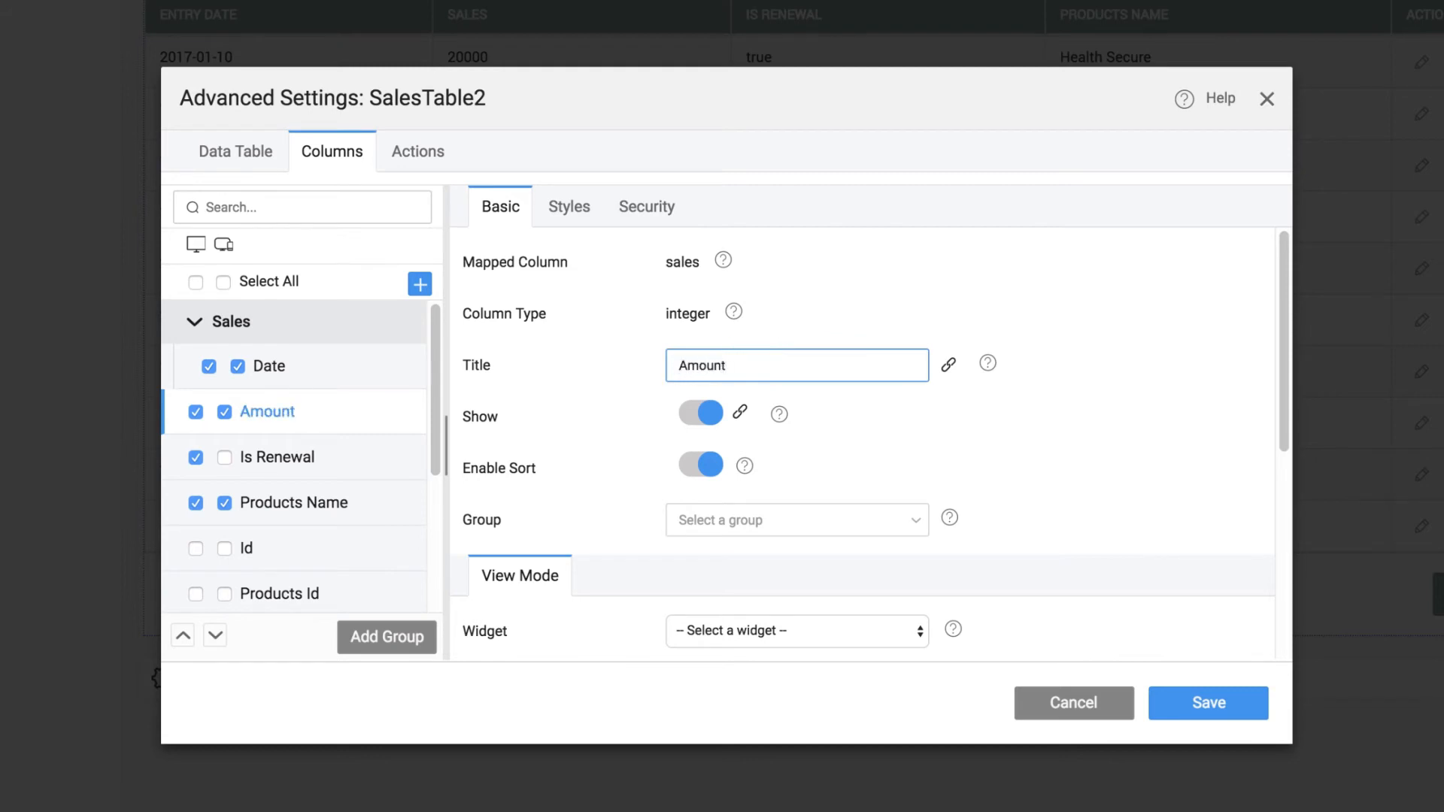
# Assign the Amount column to the Sales group, then save the table settings and preview the app
pyautogui.click(786, 518)
pyautogui.click(783, 556)
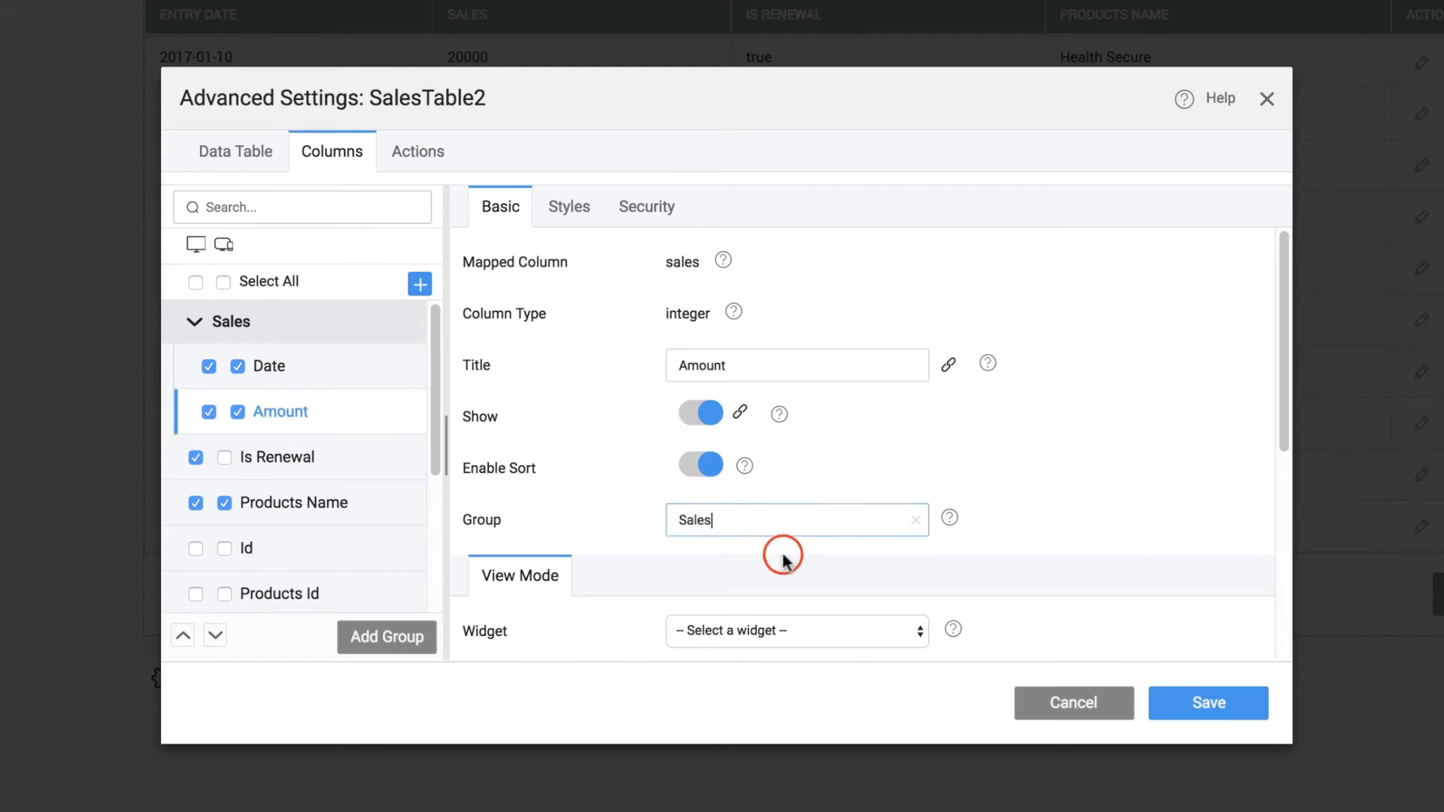
pyautogui.click(1207, 711)
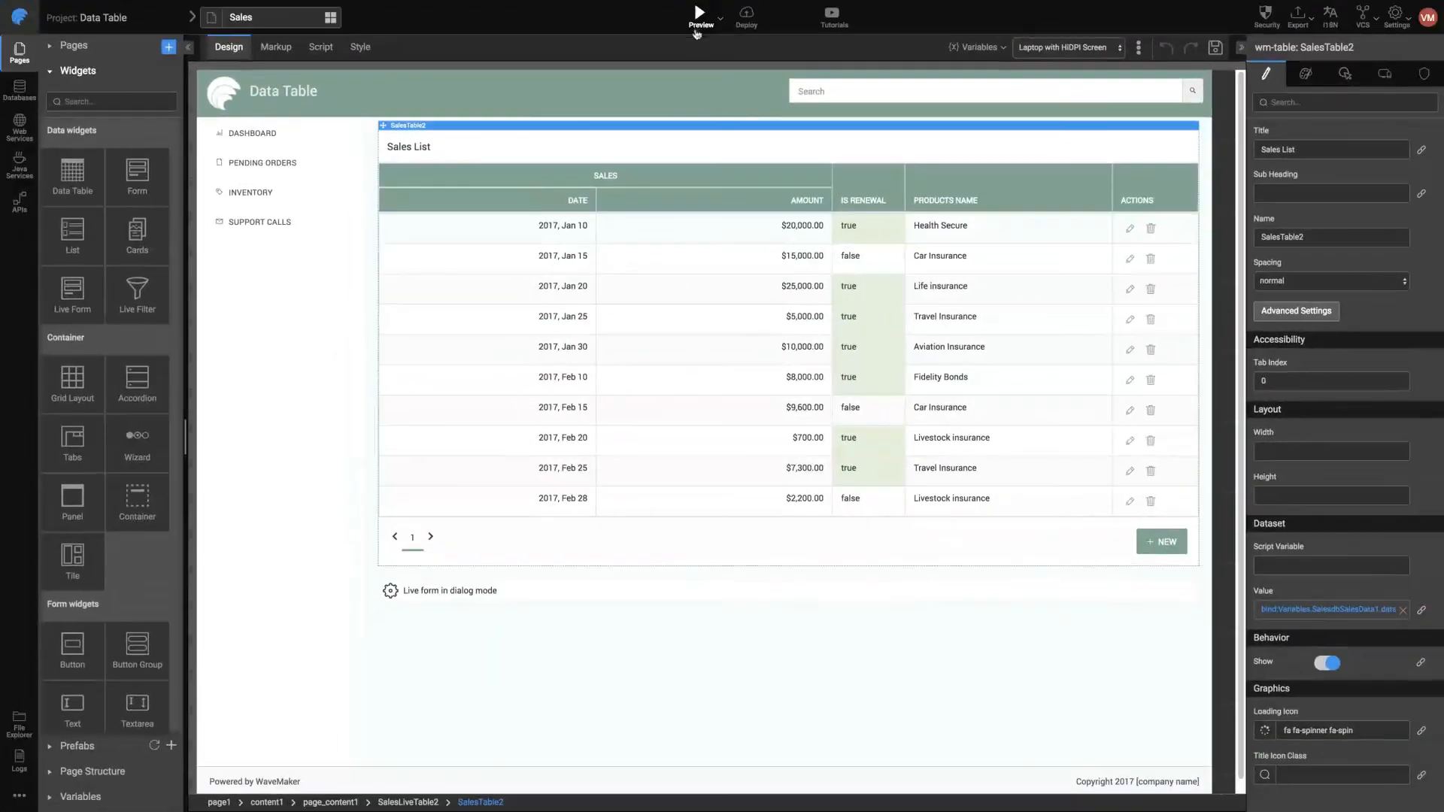
pyautogui.click(696, 21)
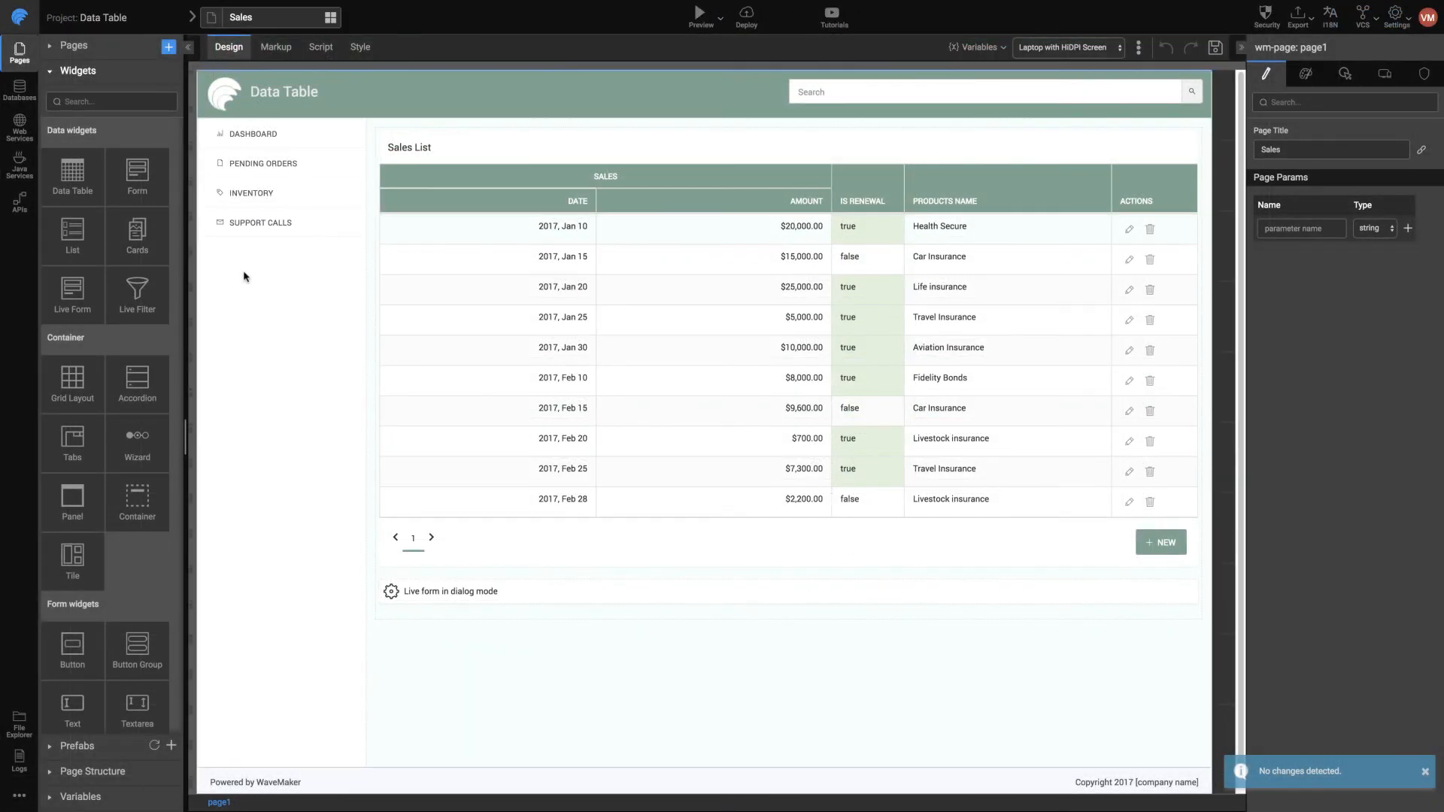
# Examine the salesdb database design for the relations between the SALES, QUOTES and REPS tables, and return to the page
pyautogui.click(25, 99)
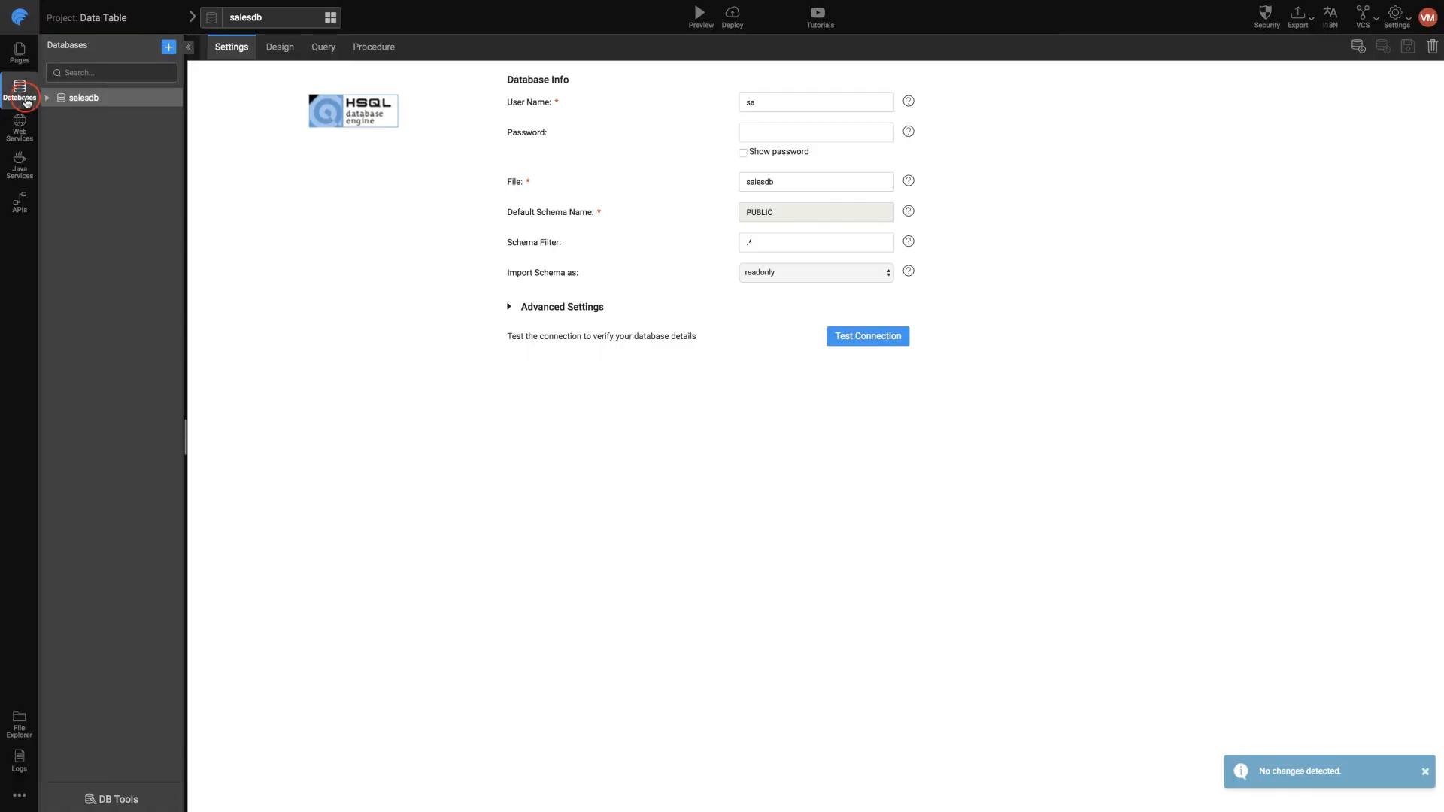
pyautogui.click(279, 48)
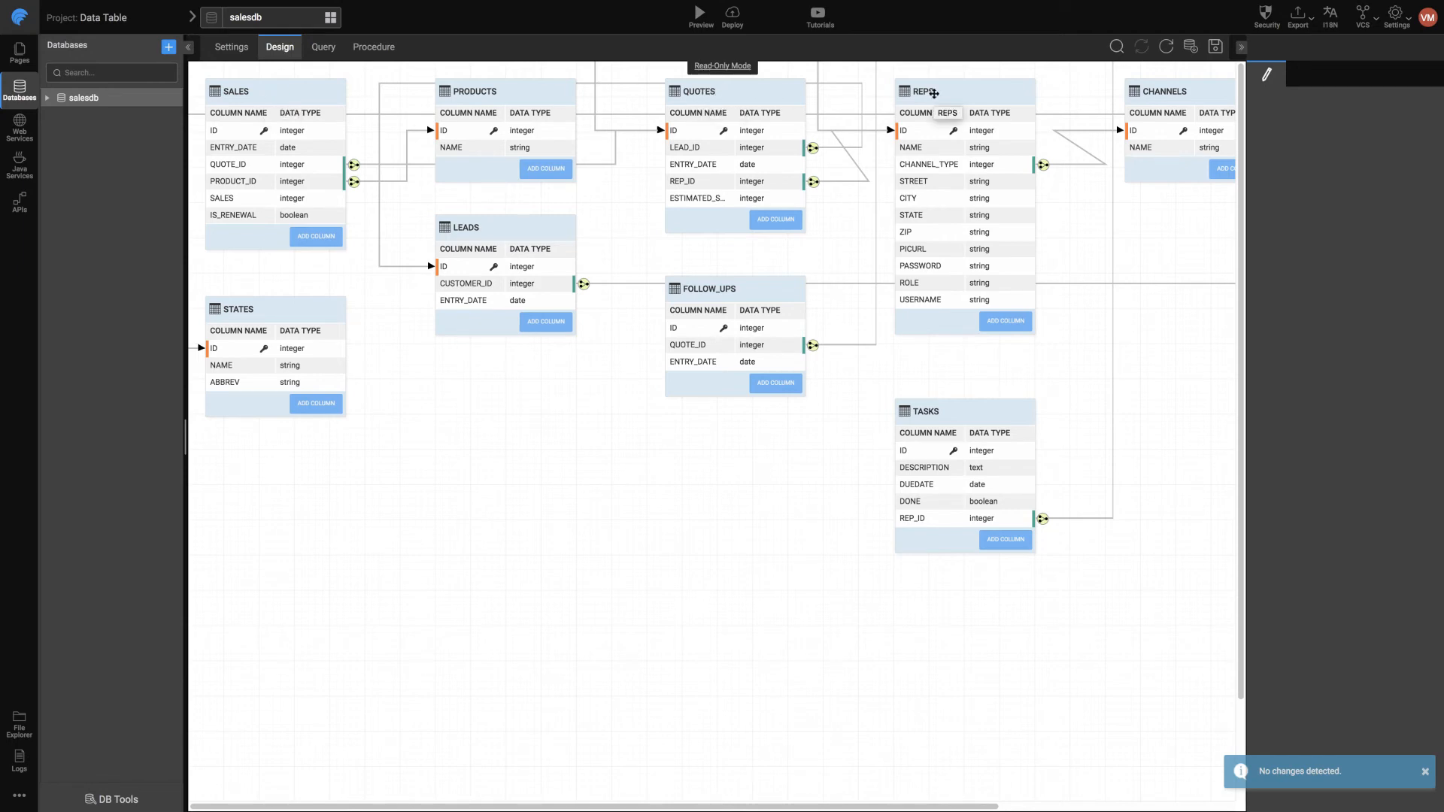
pyautogui.click(19, 53)
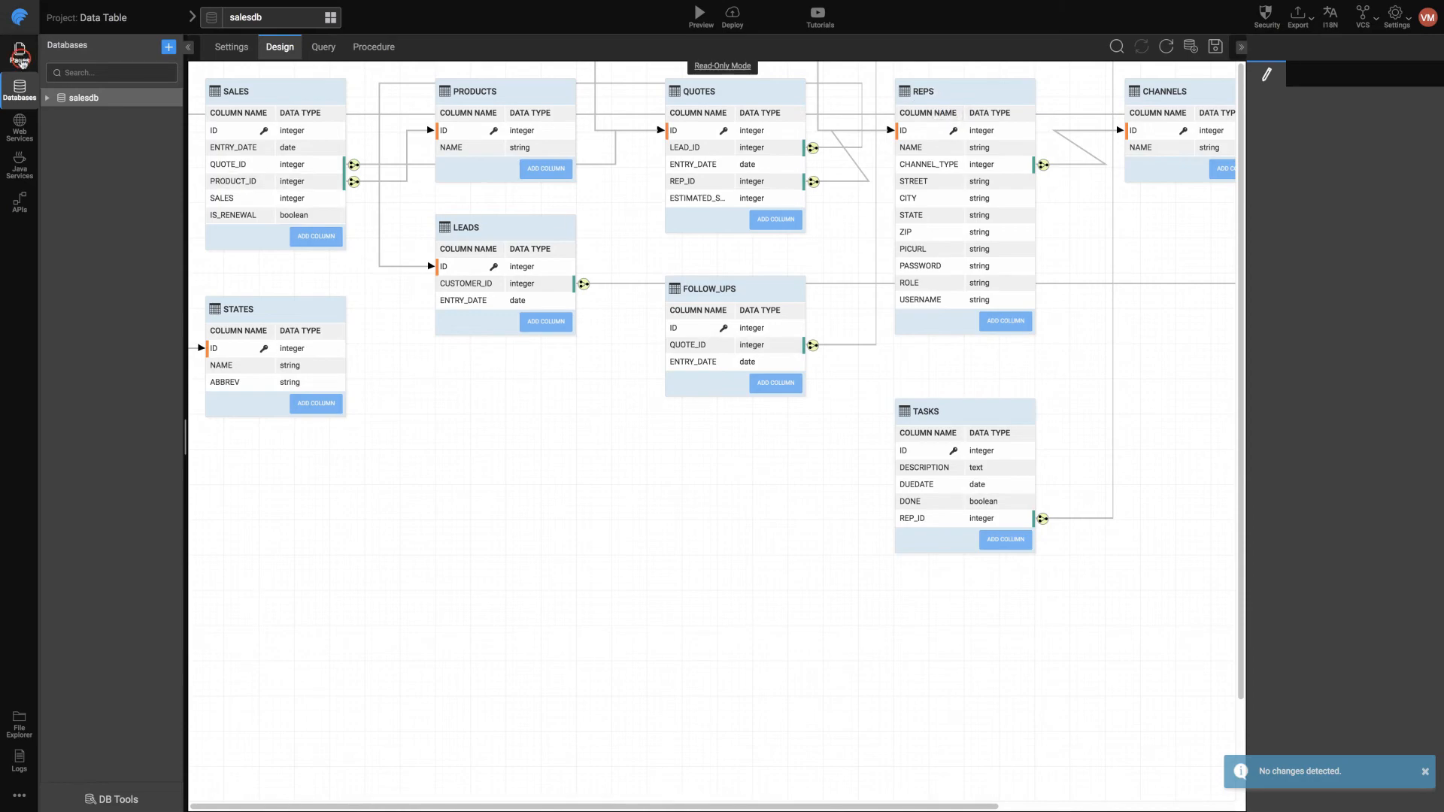
# Add a custom column to the SalesTable2 data table and title it Rep Name
pyautogui.click(393, 134)
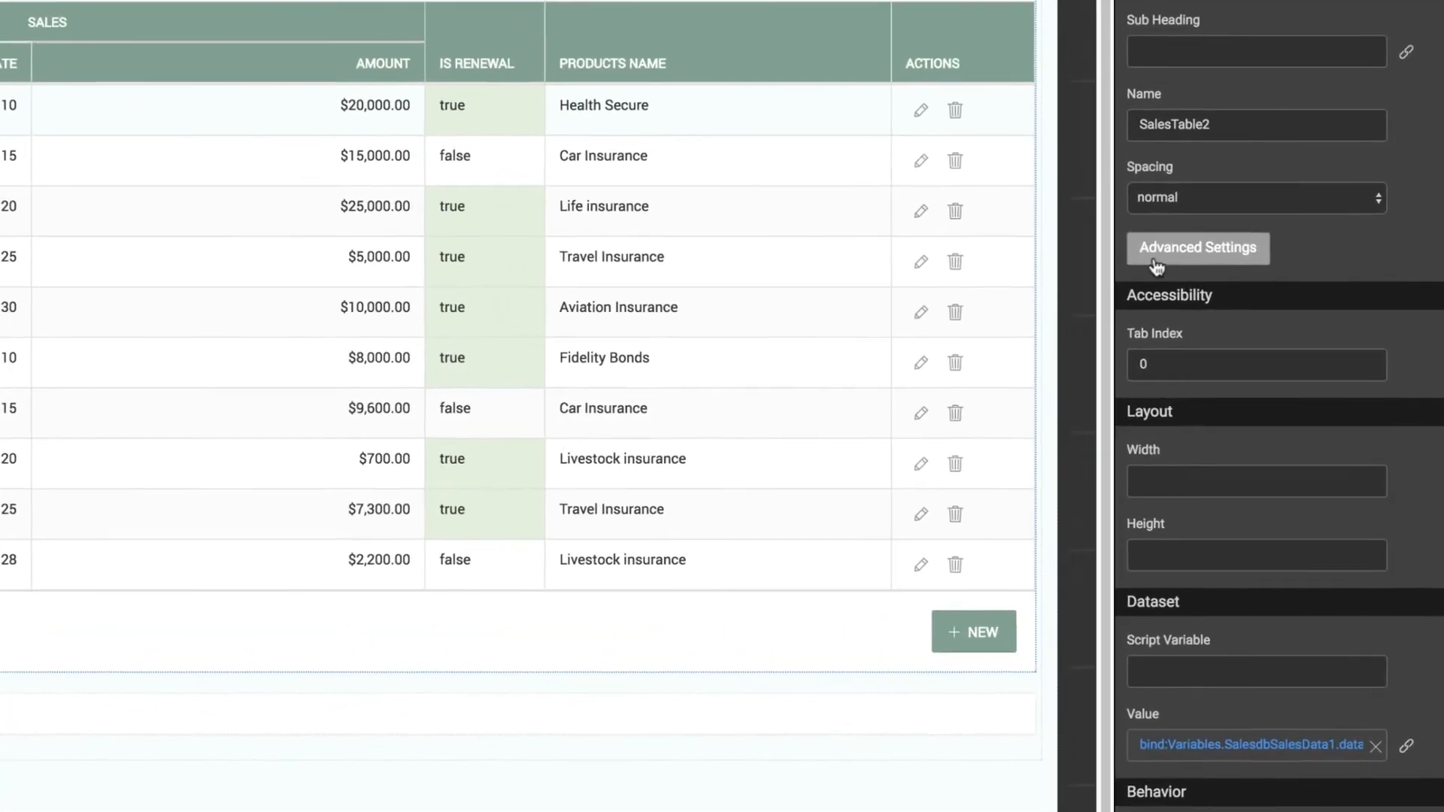
pyautogui.click(1203, 278)
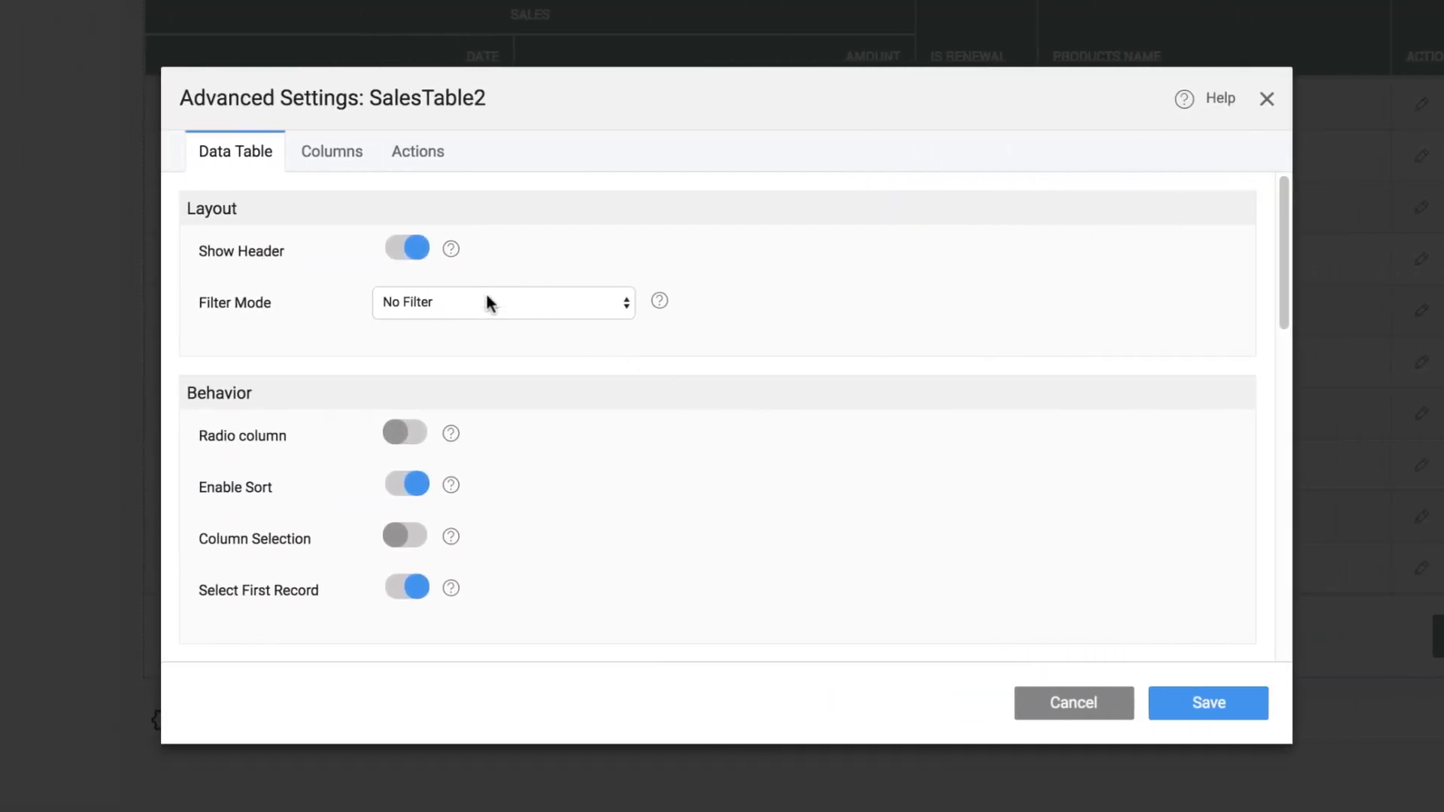
pyautogui.click(344, 172)
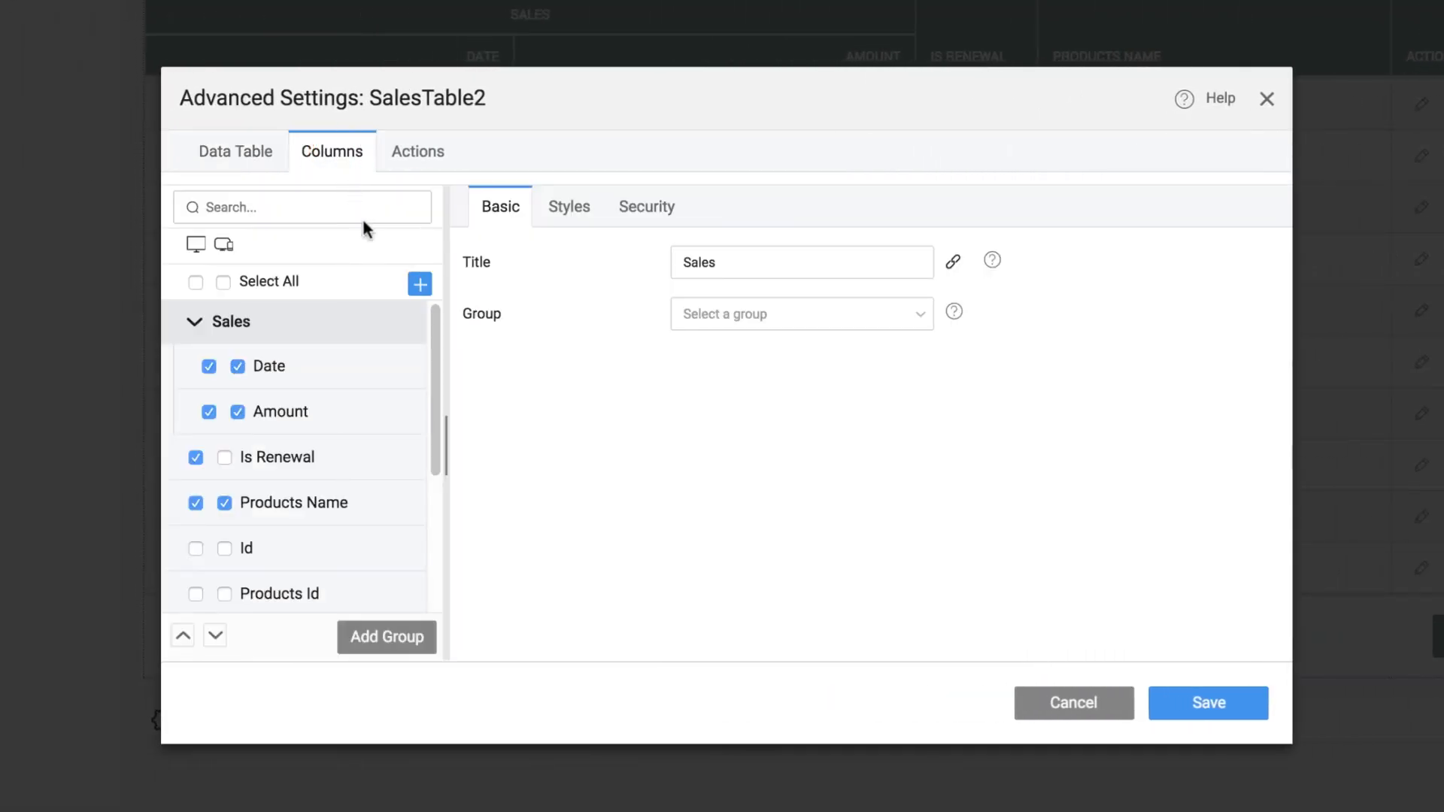
pyautogui.click(418, 284)
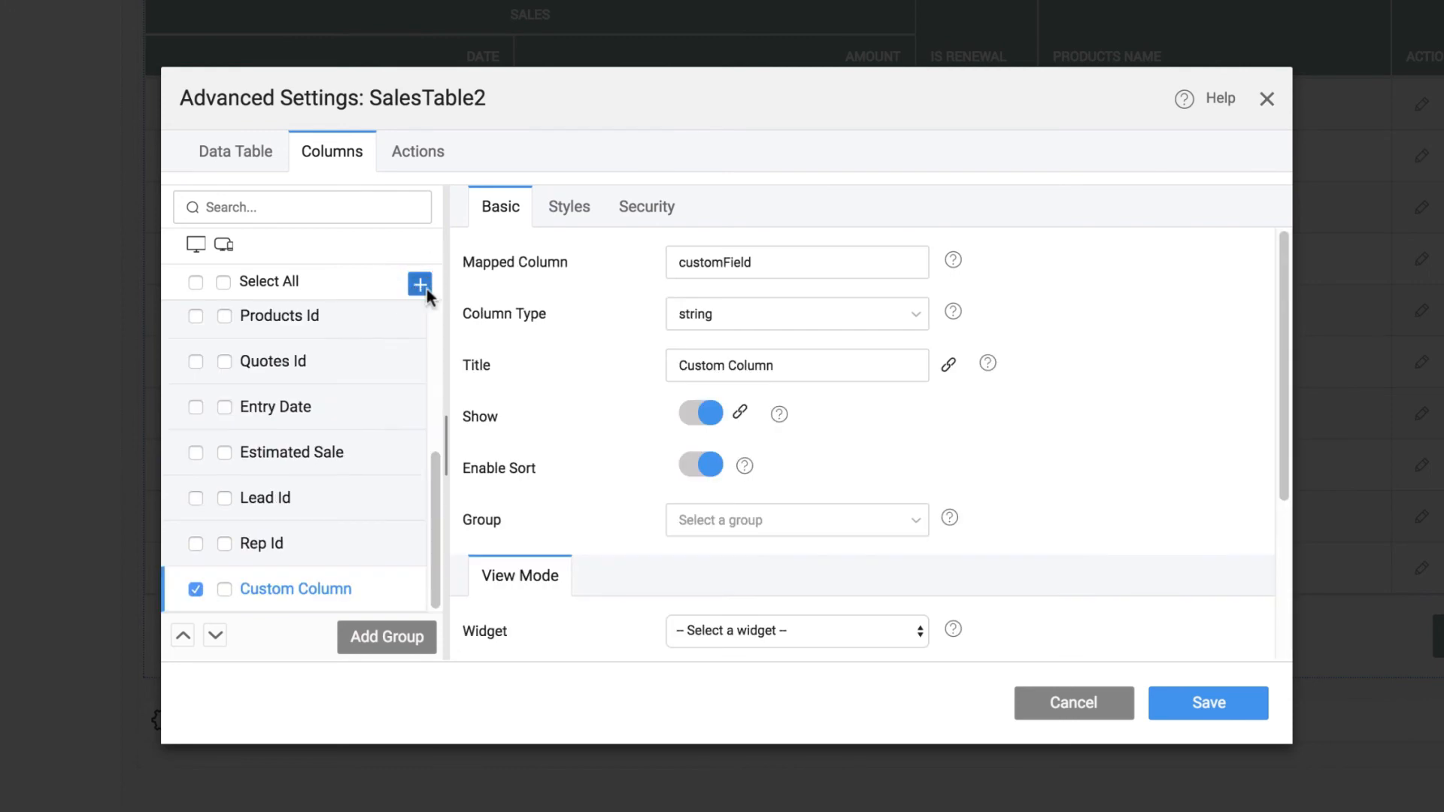
pyautogui.tripleClick(799, 366)
pyautogui.write('Rep Name')
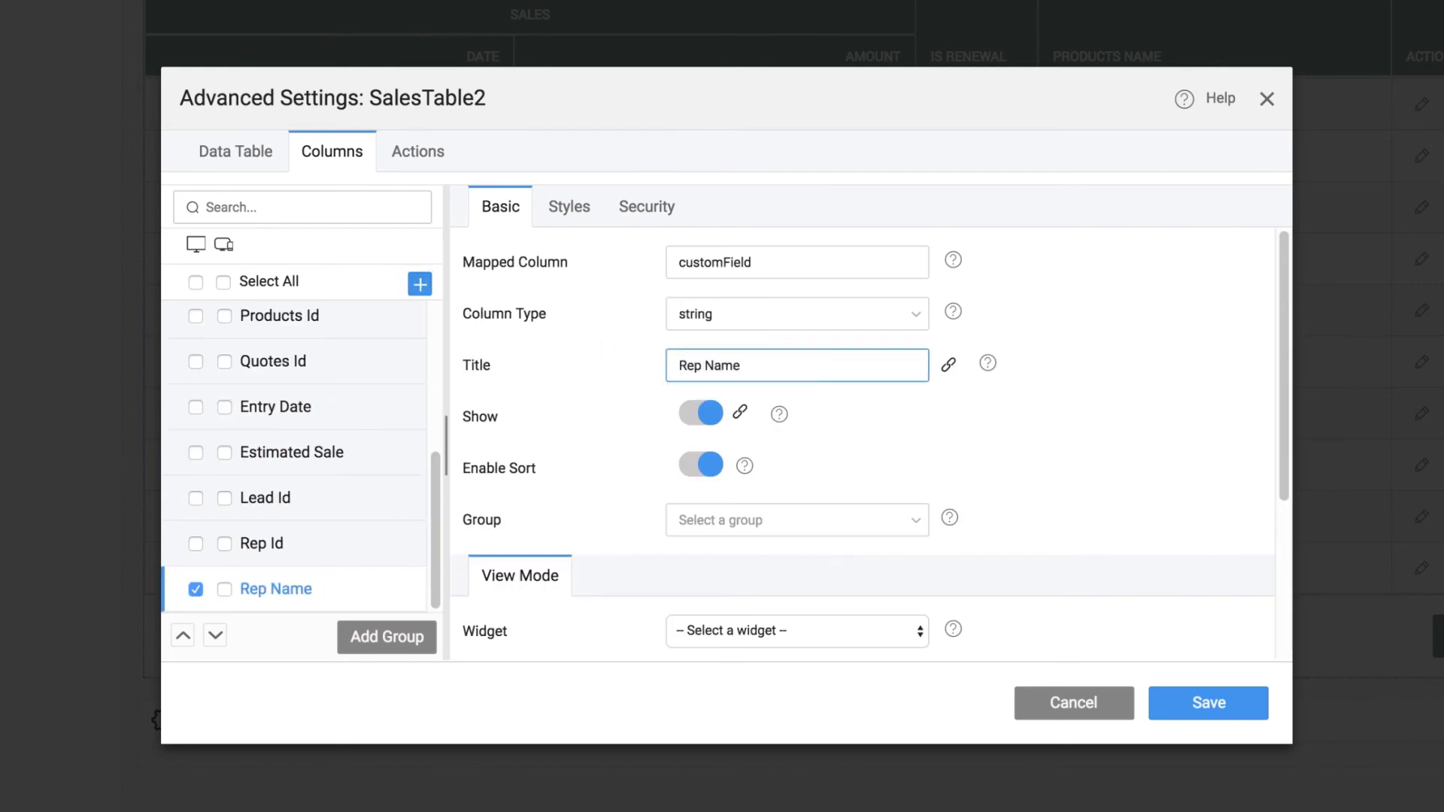
# Give the Rep Name column the value expression {{row.getProperty('quotes.reps.name')}} and save the table settings
pyautogui.scroll(-3, 1072, 440)
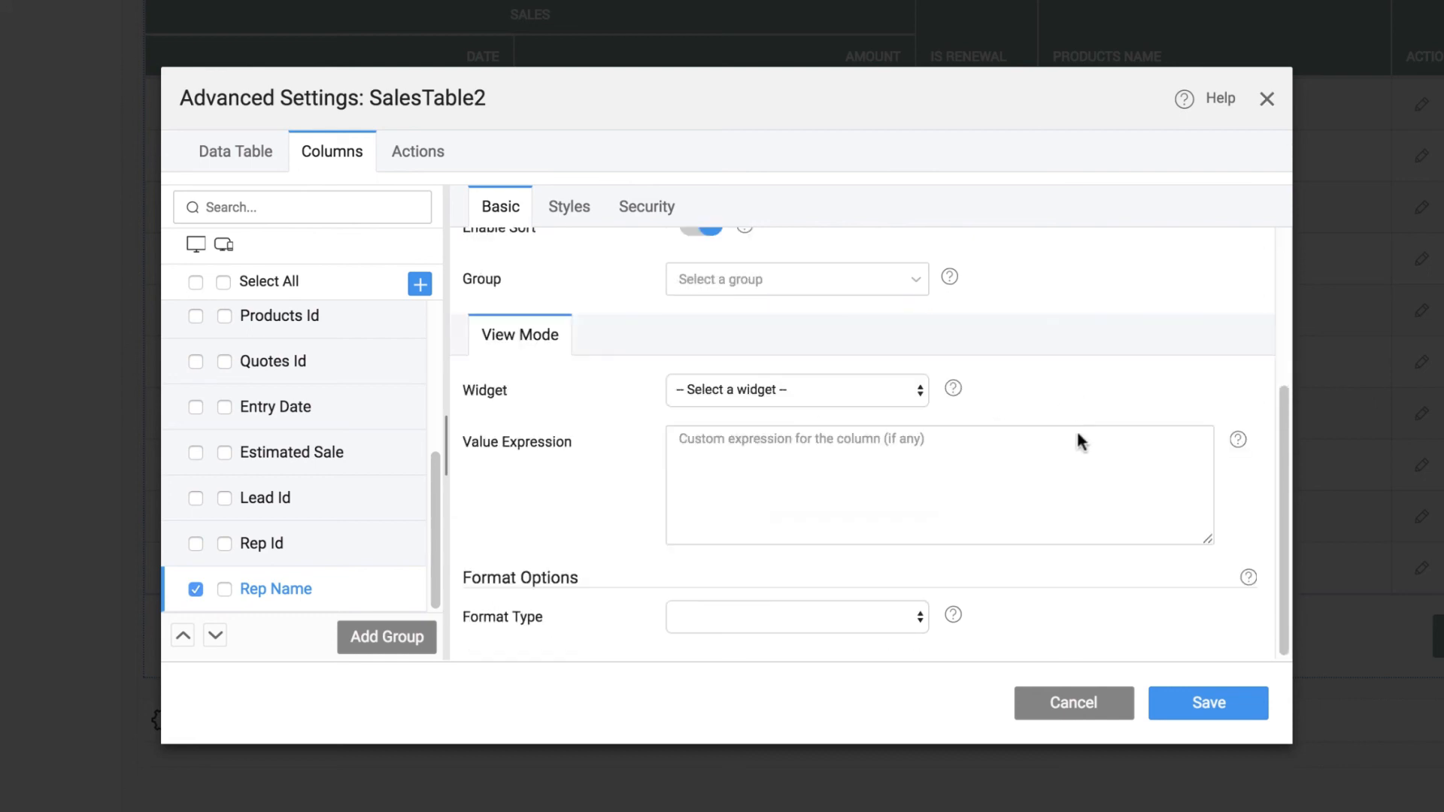
pyautogui.click(749, 445)
pyautogui.write('{{row.')
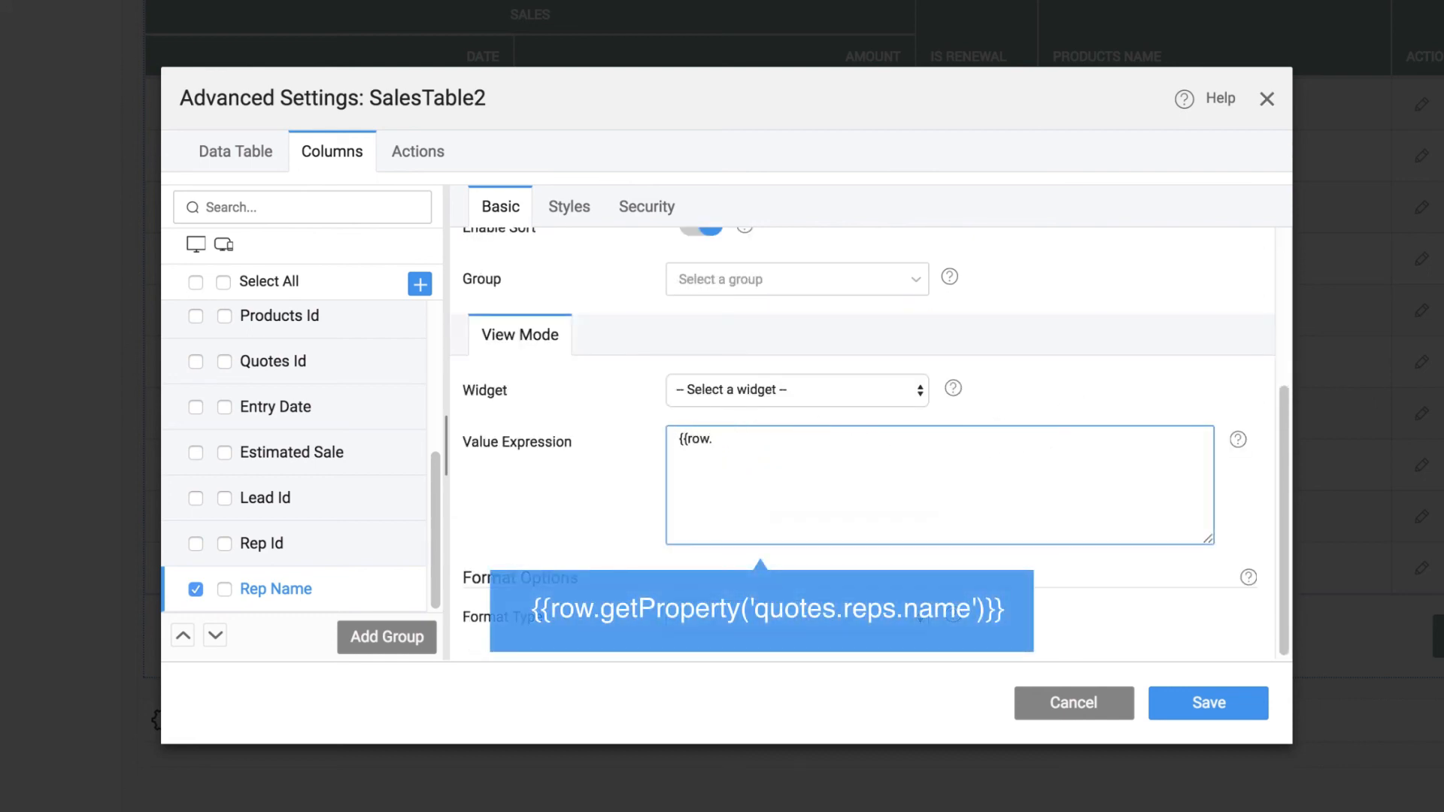
pyautogui.write("getProperty('quotes.reps.name")
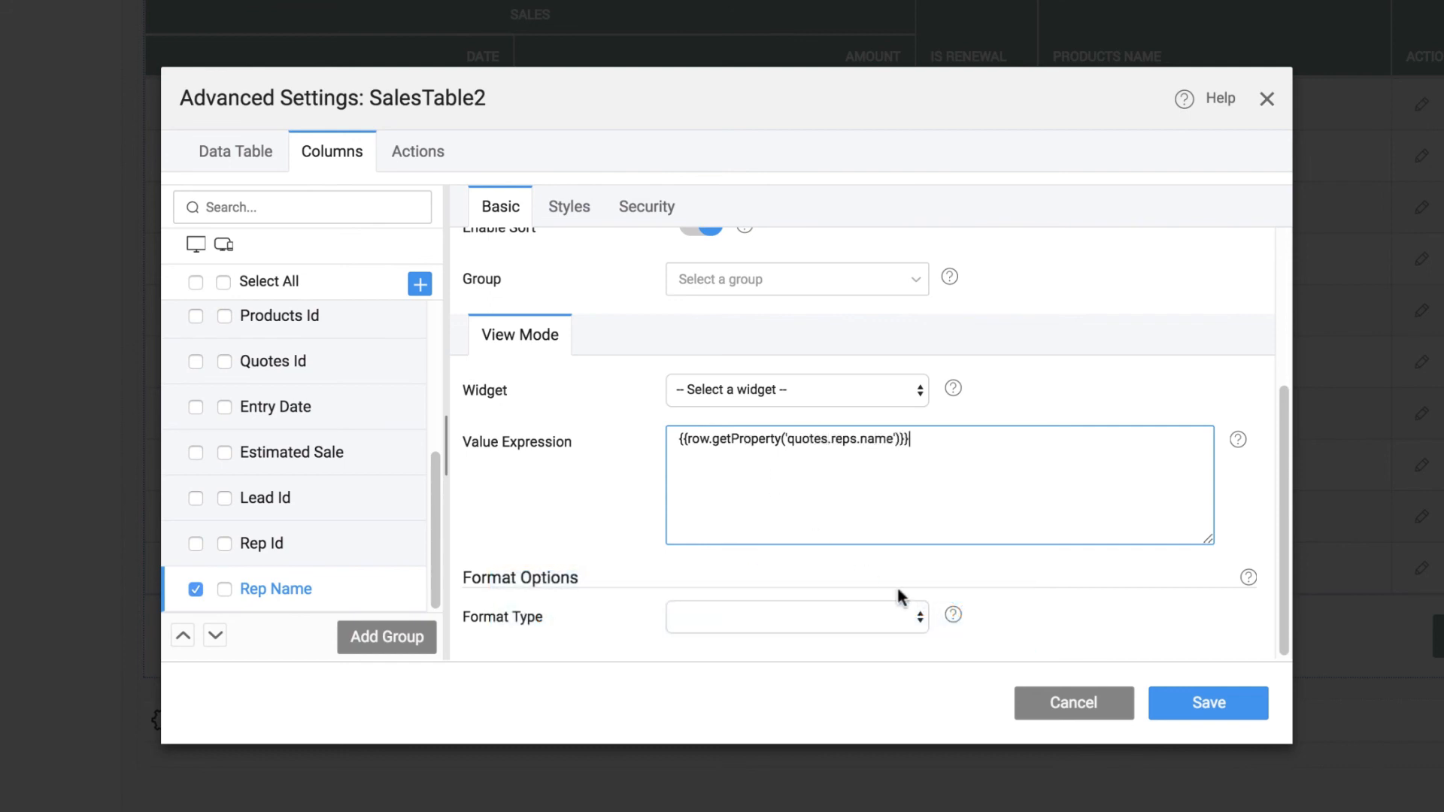
pyautogui.click(1191, 701)
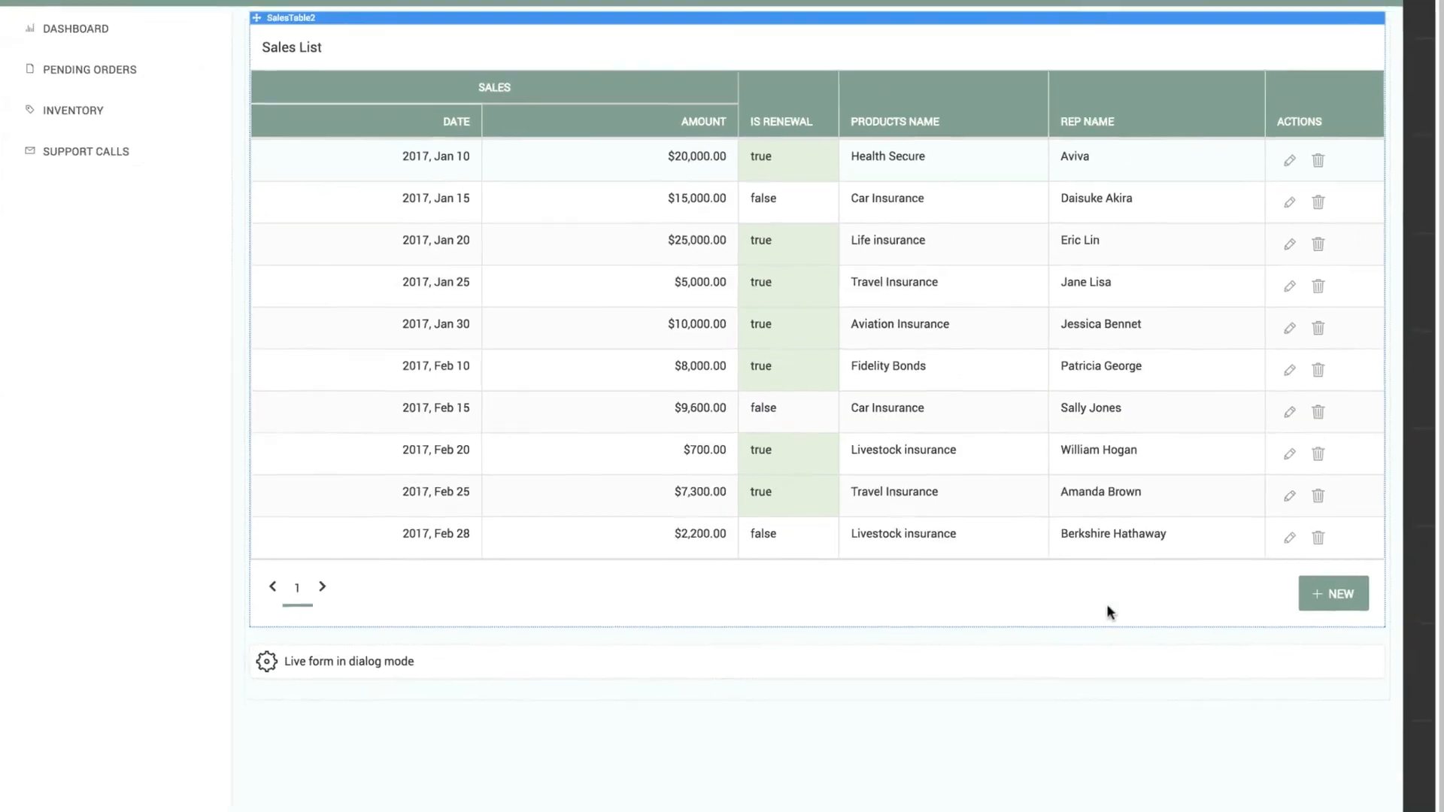